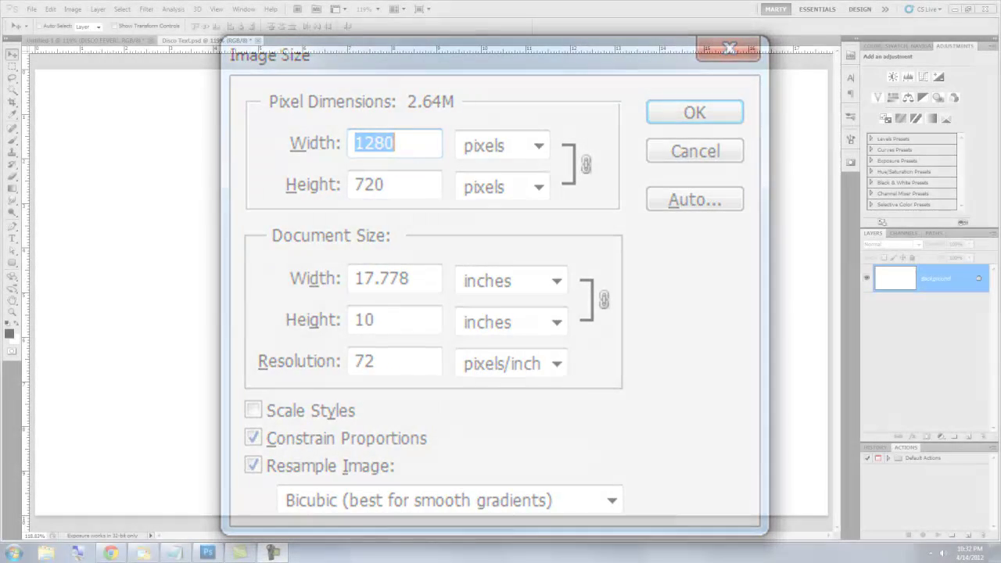
# Confirm the 1280×720 canvas, fill the Background with black, and duplicate it as Layer 1
pyautogui.press('Return')
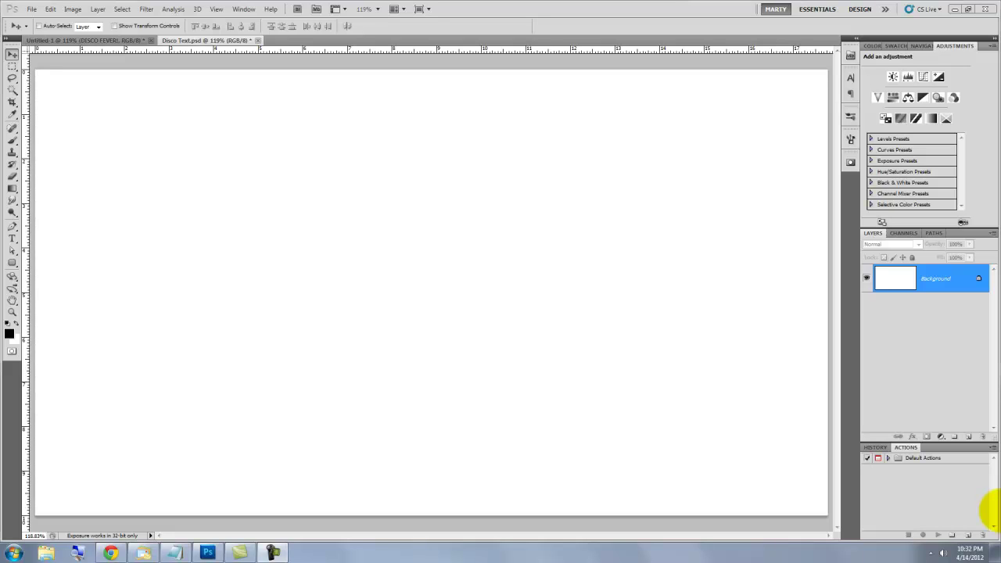
pyautogui.press('d')
pyautogui.hotkey('shift', 'F5')
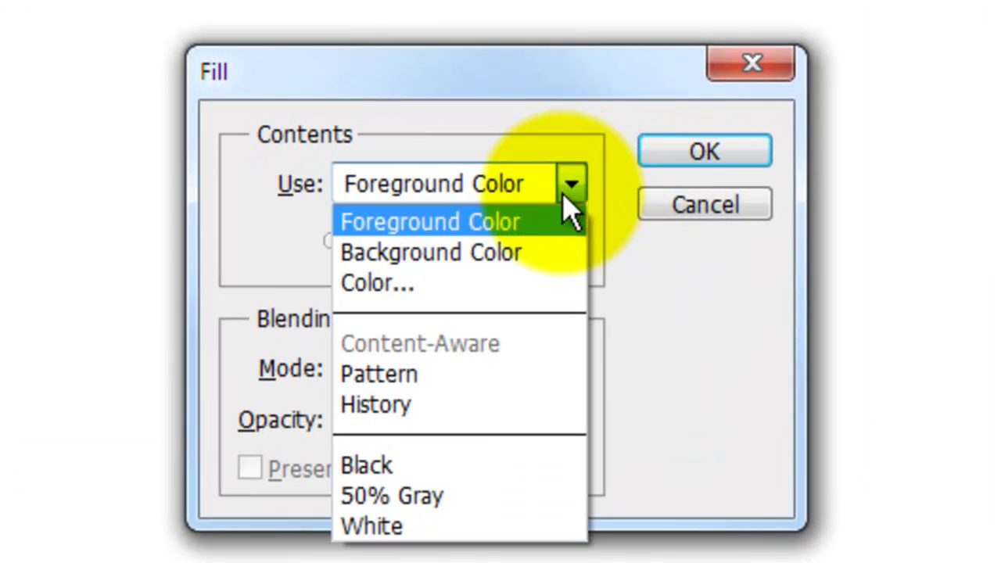
pyautogui.click(415, 463)
pyautogui.click(708, 152)
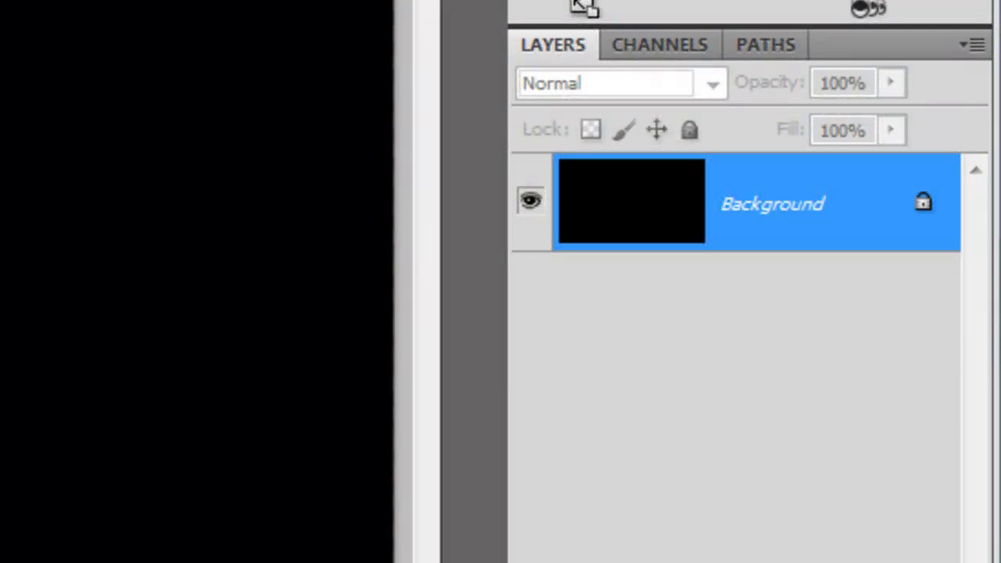
pyautogui.hotkey('ctrl', 'j')
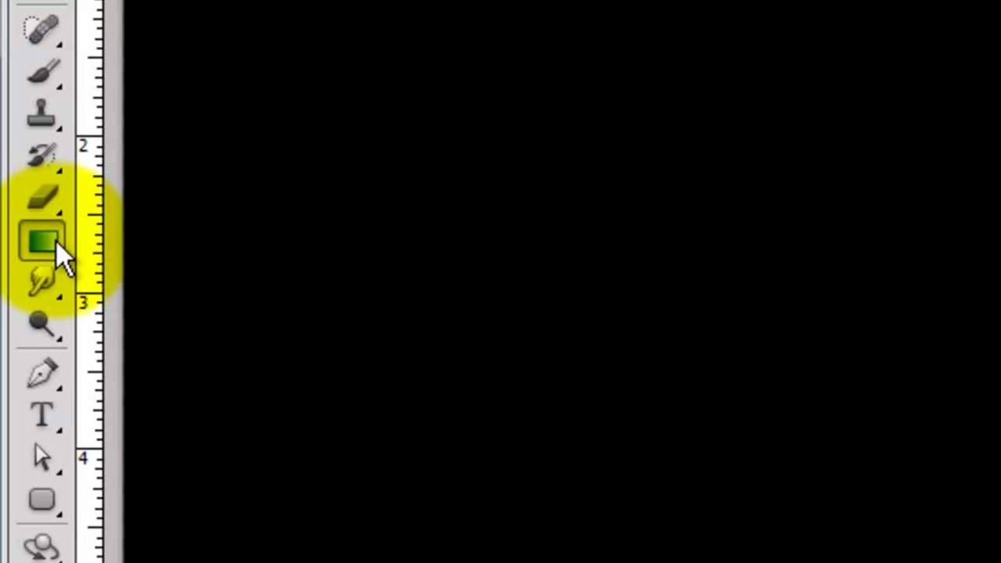
# Drag a bottom-to-top gradient on Layer 1, then apply a Square Wave filter with 10 generators
pyautogui.click(55, 241)
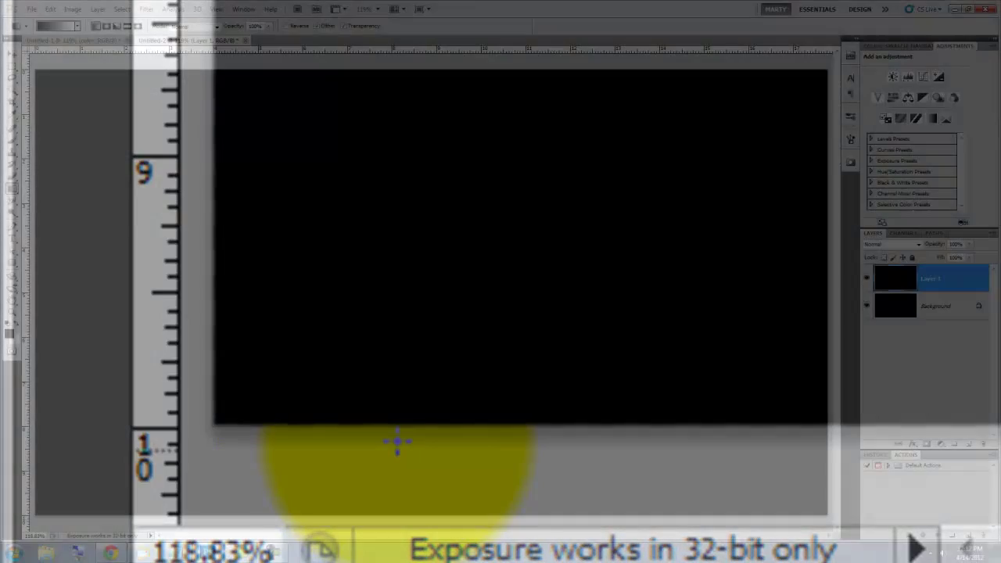
pyautogui.moveTo(65, 514); pyautogui.dragTo(64, 68)
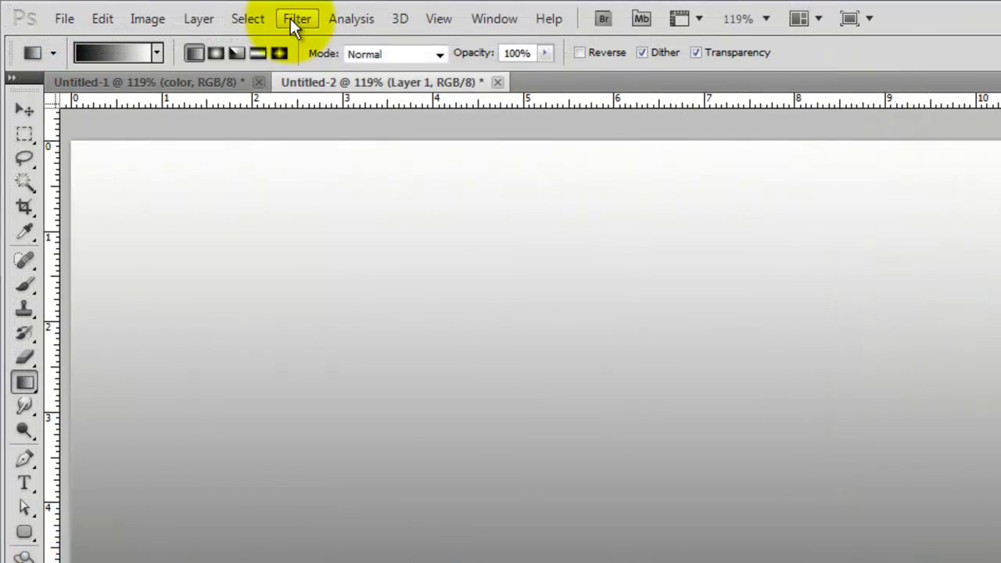
pyautogui.click(147, 9)
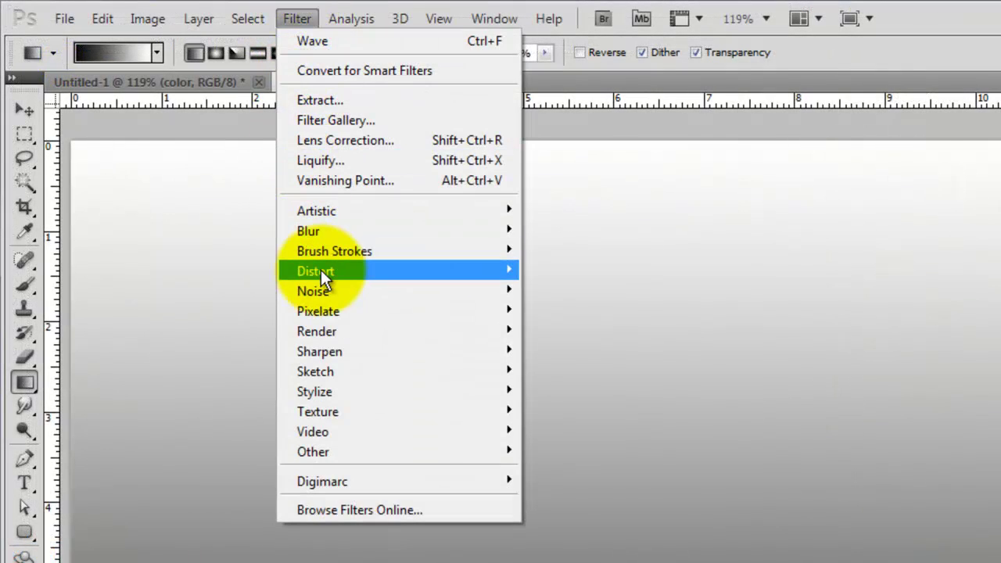
pyautogui.moveTo(320, 272)
pyautogui.click(173, 471)
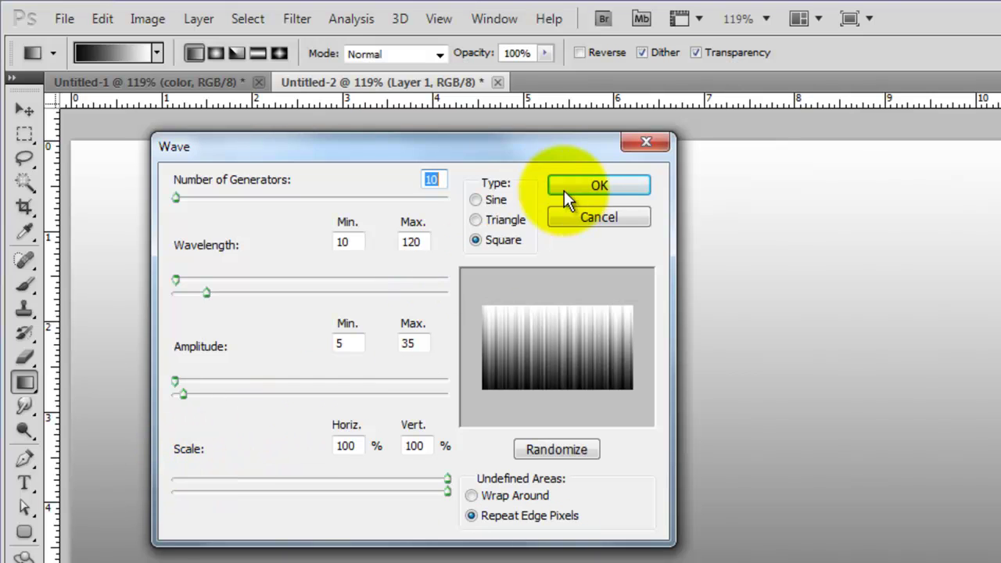
pyautogui.click(585, 186)
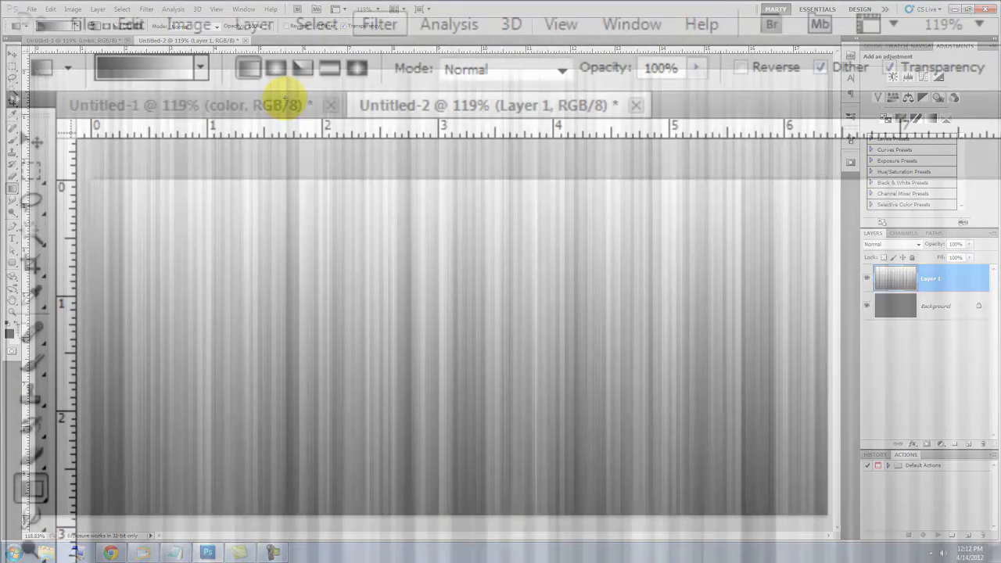
# Wrap the stripes into a starburst with Polar Coordinates, Rectangular to Polar
pyautogui.click(379, 22)
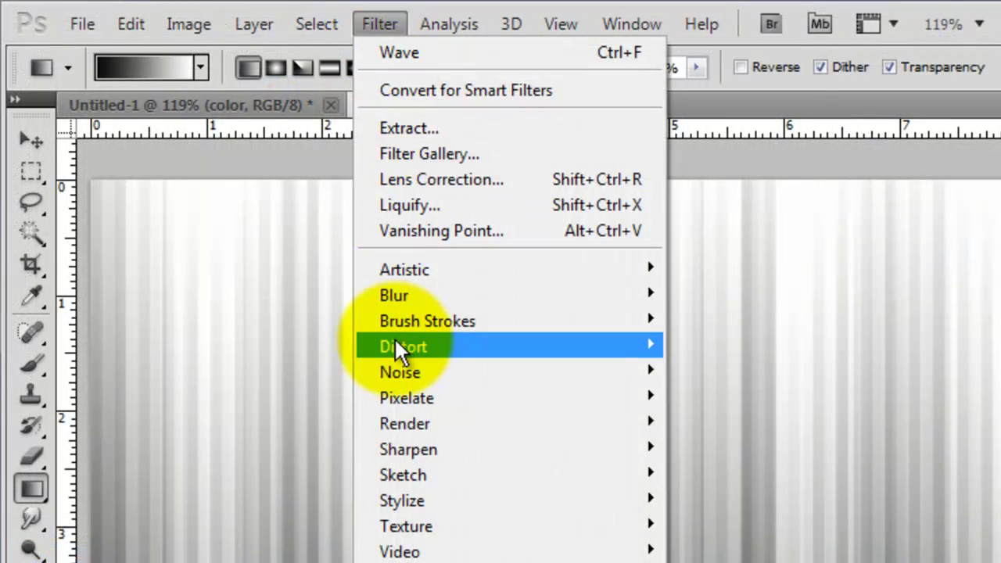
pyautogui.moveTo(397, 344)
pyautogui.click(272, 474)
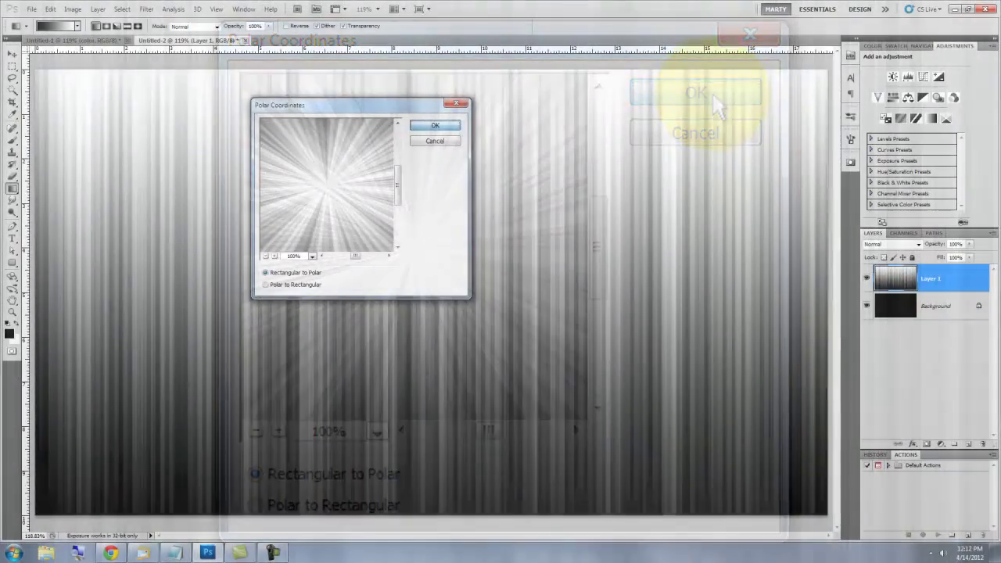
pyautogui.click(435, 126)
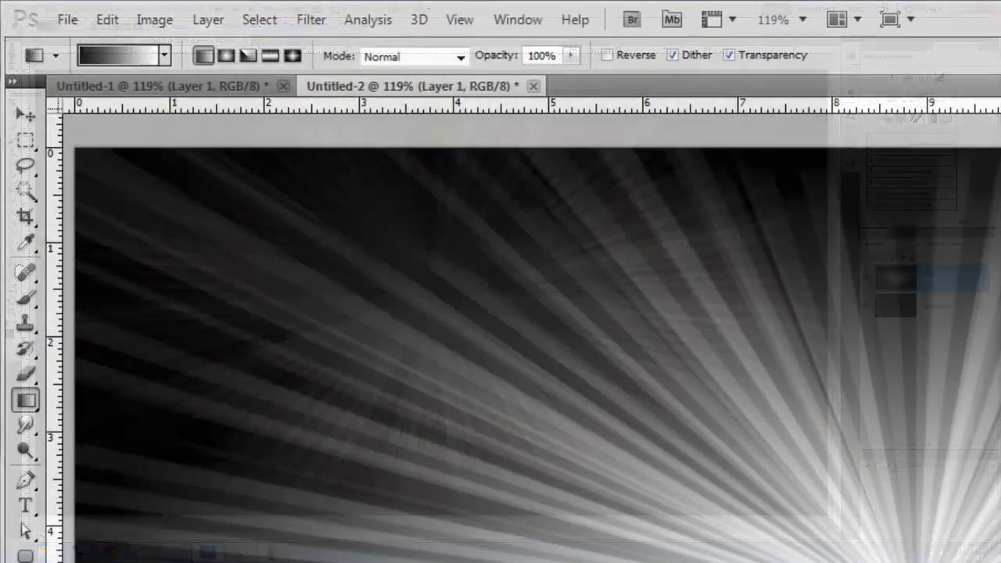
# Brighten the starburst's centre with an Omni light in Lighting Effects
pyautogui.click(146, 9)
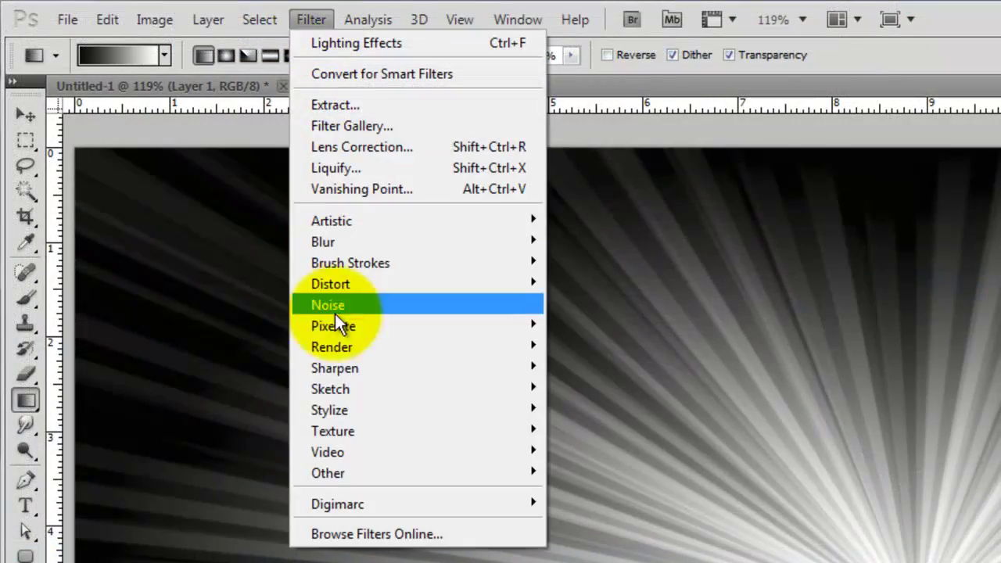
pyautogui.moveTo(344, 348)
pyautogui.click(227, 430)
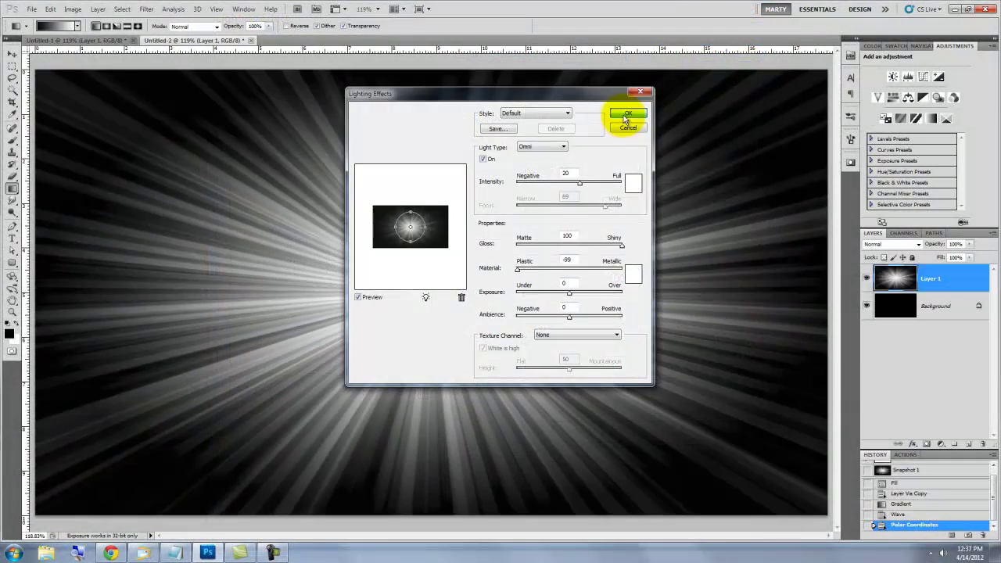
pyautogui.click(628, 113)
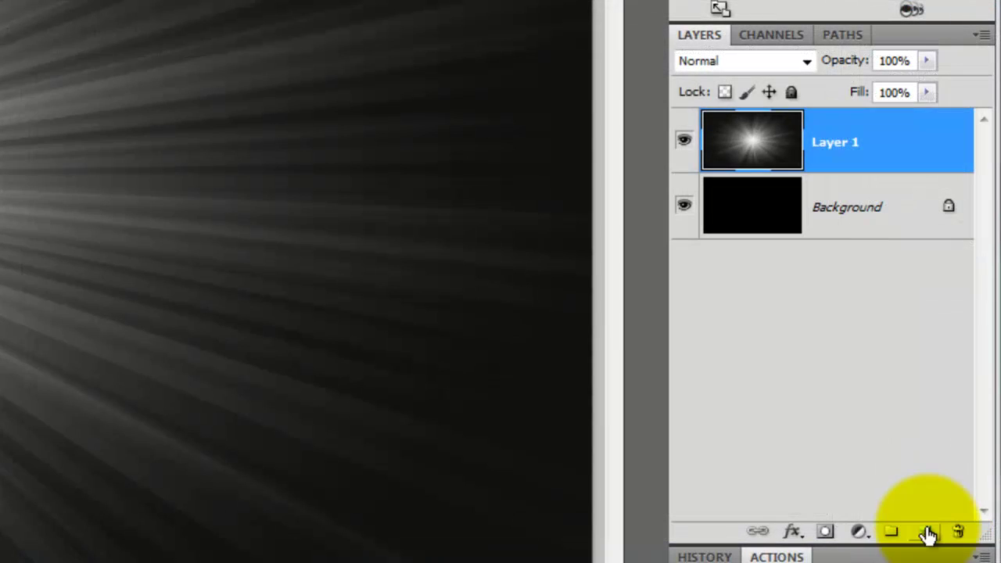
# Add a new layer, select the Gradient Tool, and append the Noise Samples gradient set
pyautogui.click(969, 444)
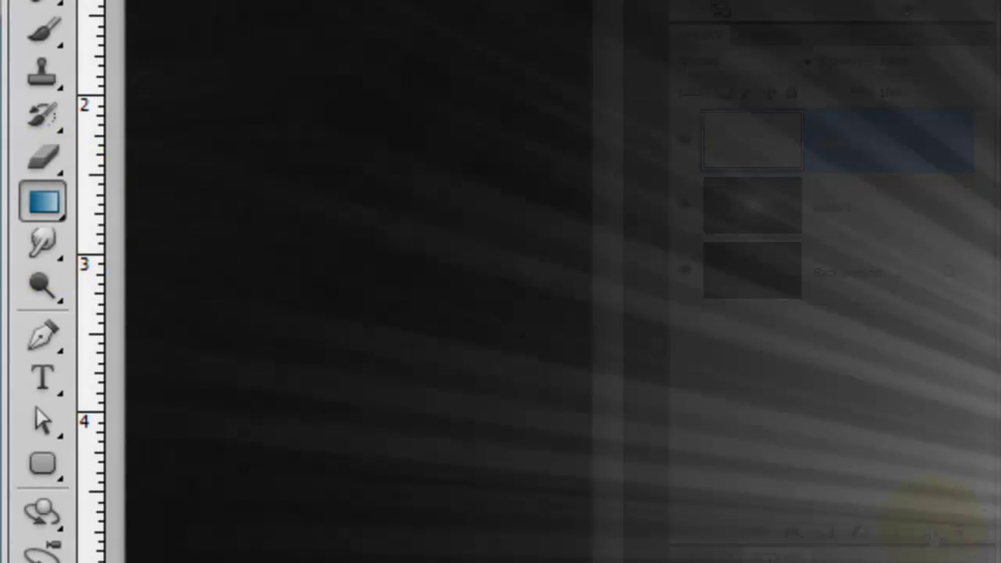
pyautogui.click(43, 201)
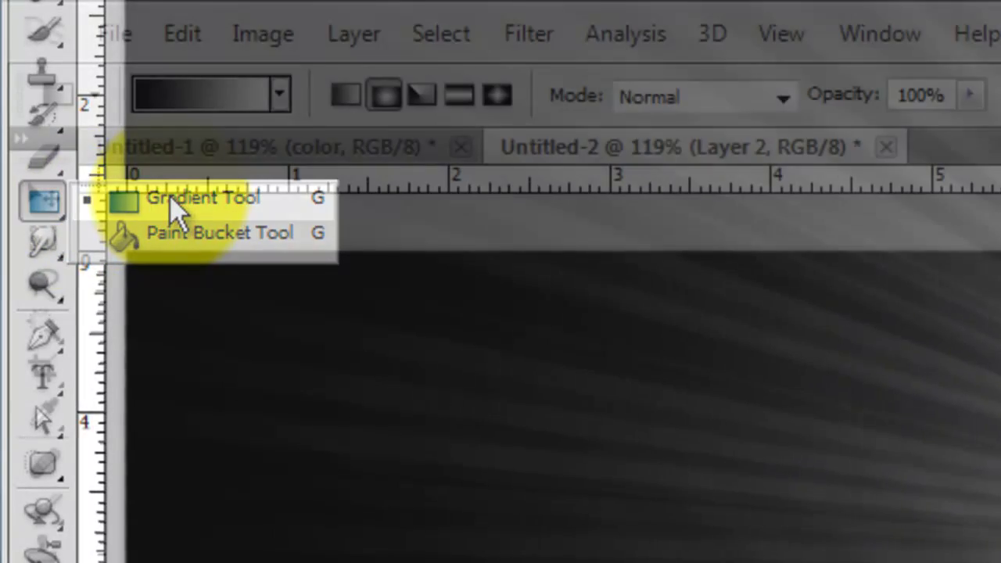
pyautogui.click(174, 200)
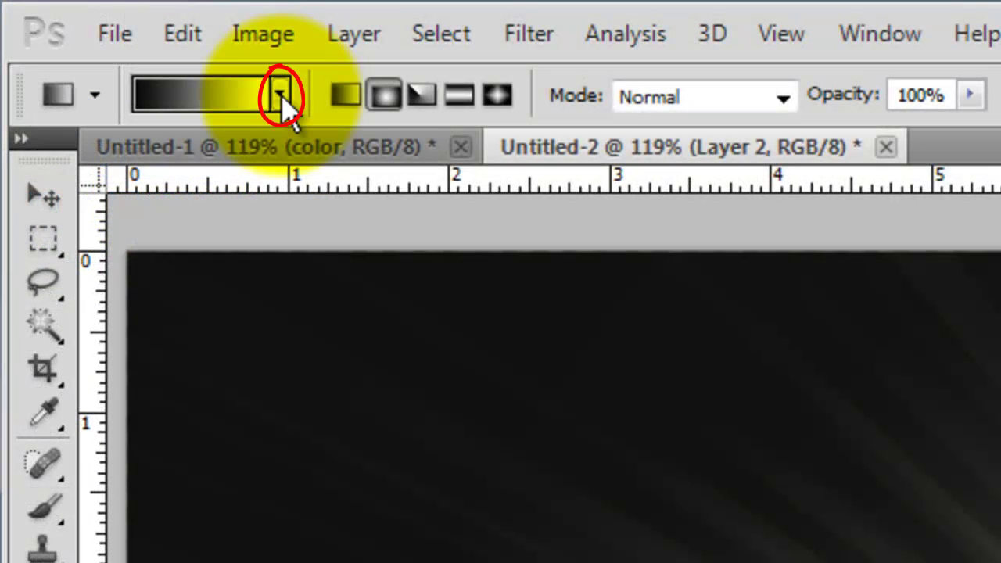
pyautogui.click(280, 99)
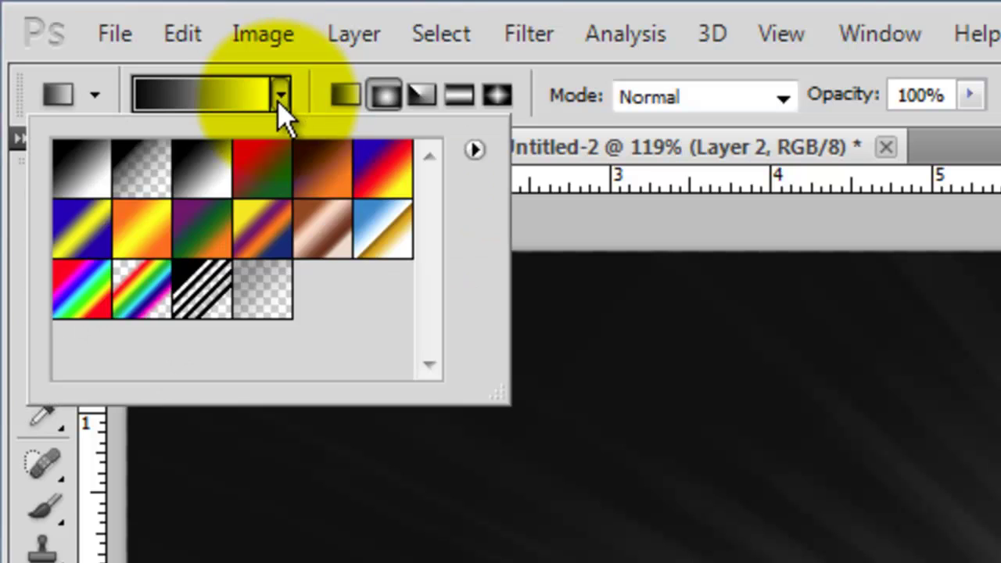
pyautogui.click(474, 148)
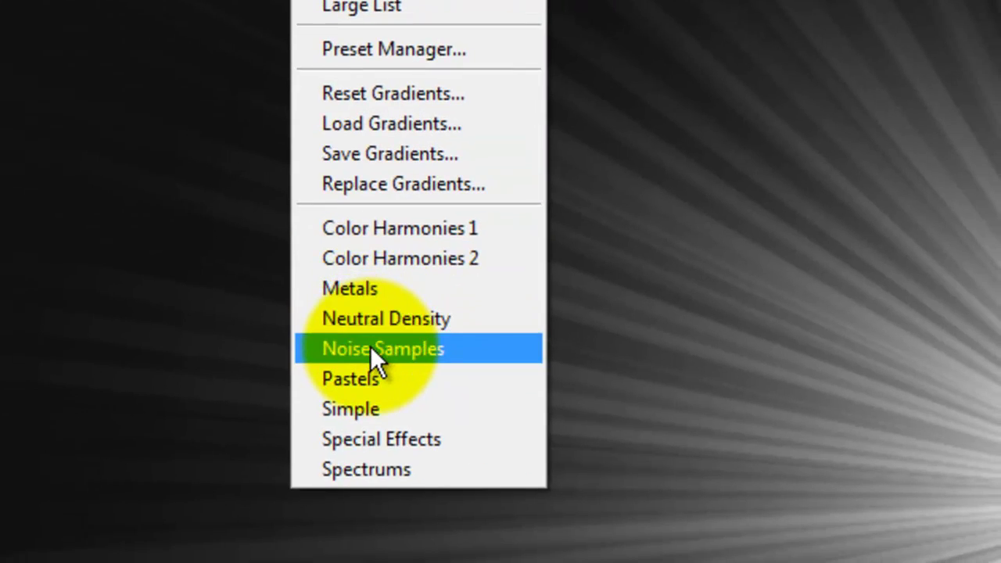
pyautogui.click(370, 346)
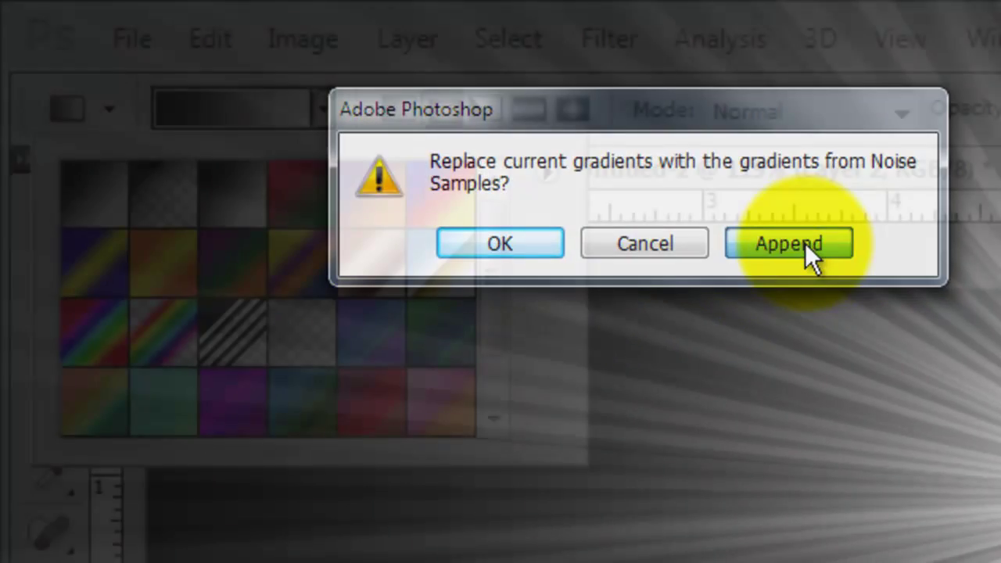
pyautogui.click(805, 243)
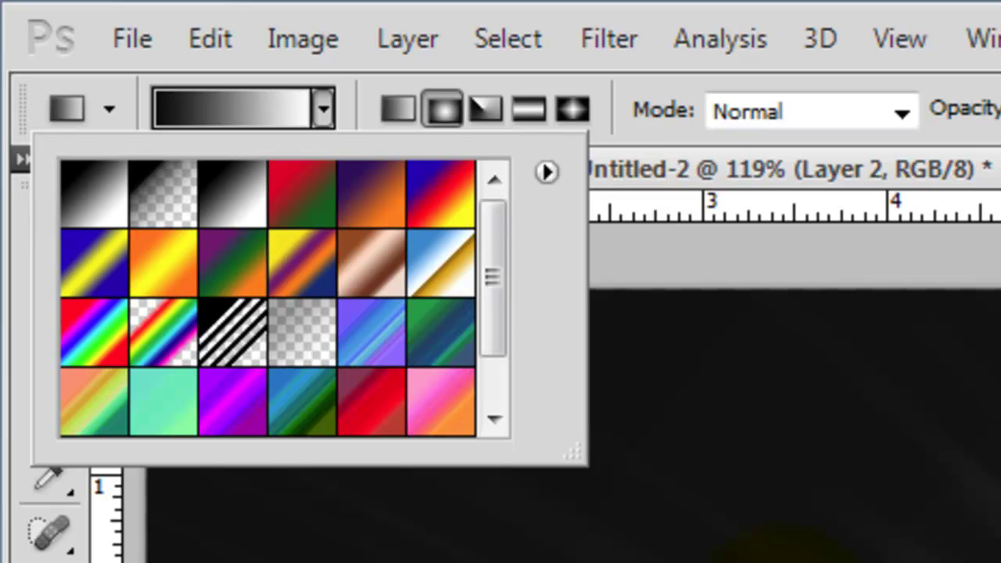
# Choose the Blues noise gradient and turn off Restrict Colors
pyautogui.click(366, 349)
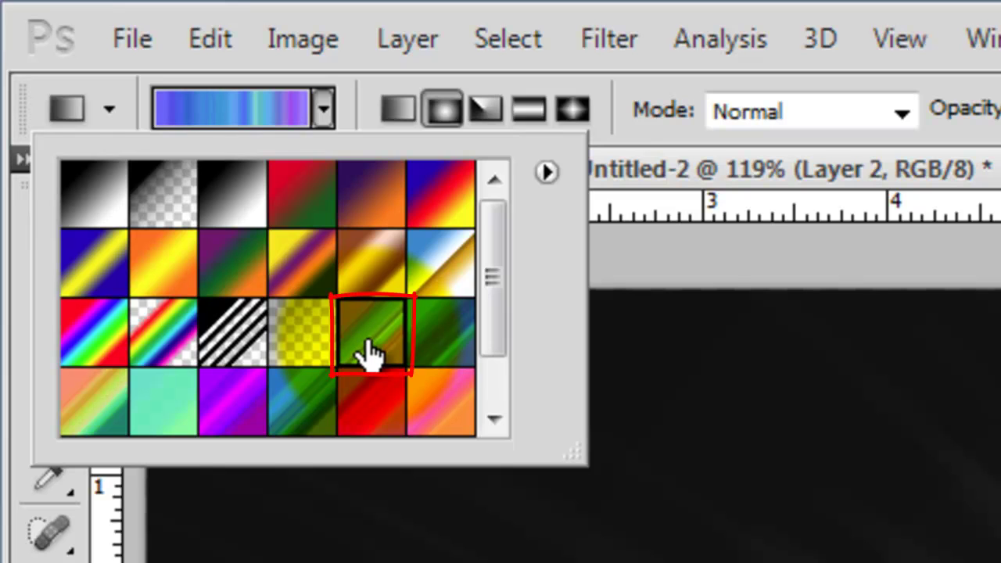
pyautogui.click(234, 125)
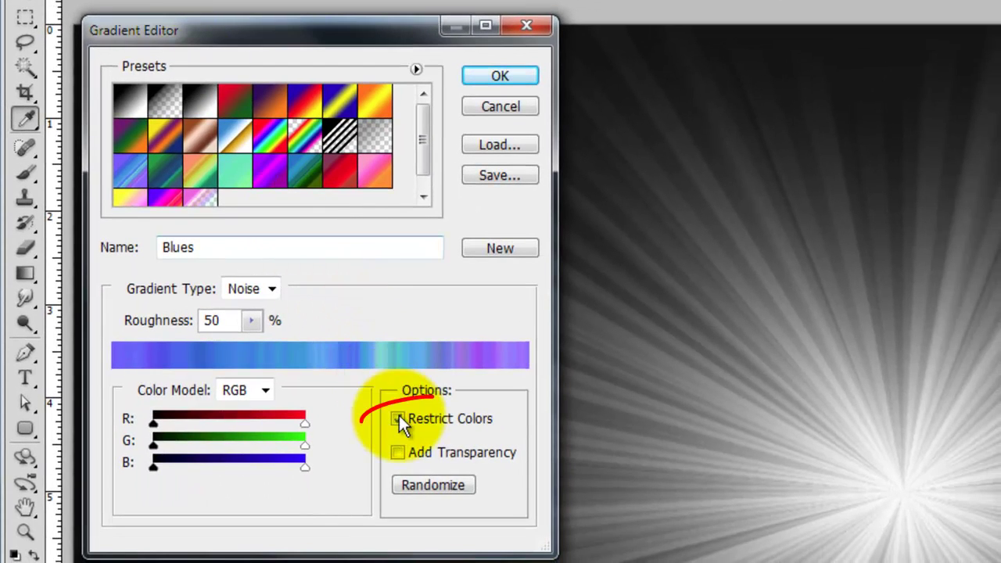
pyautogui.click(398, 419)
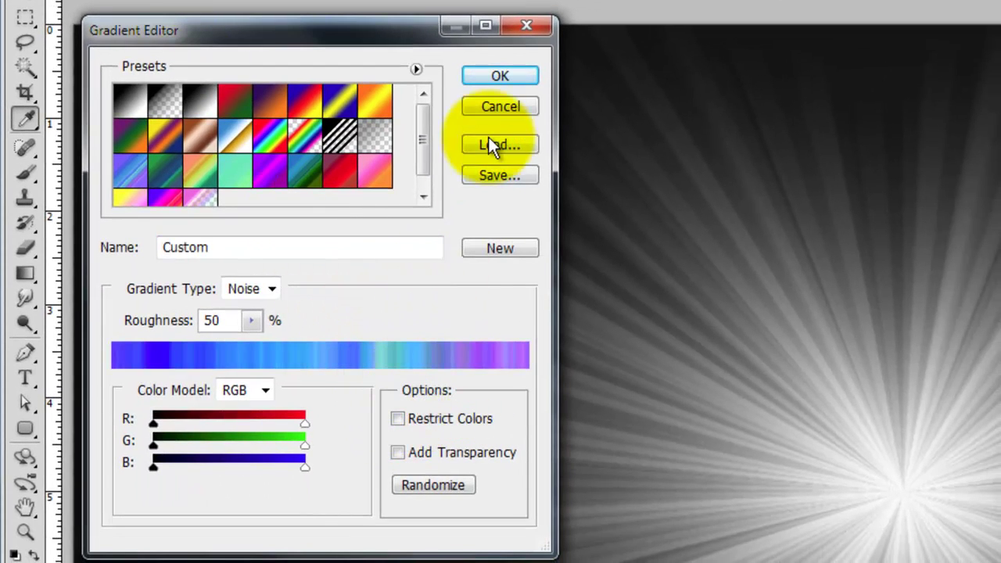
pyautogui.click(516, 76)
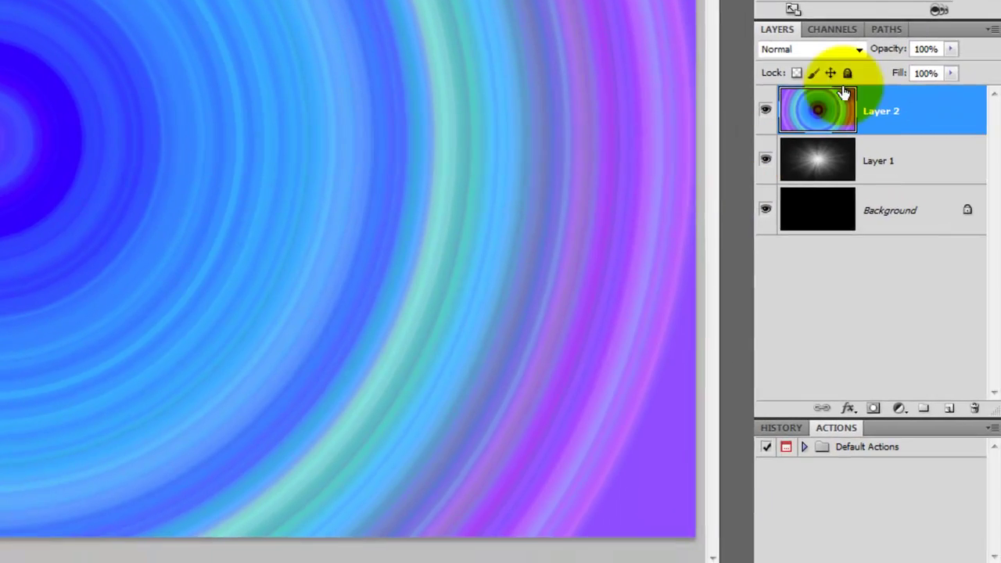
# Blend Layer 2 in Color mode and soften its rings with a 7.6-pixel Gaussian Blur
pyautogui.click(855, 47)
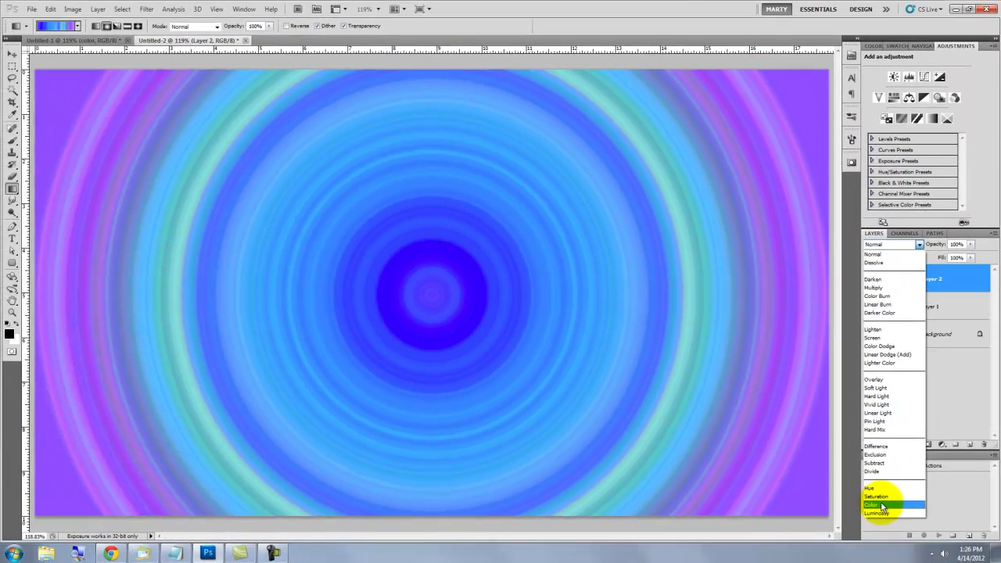
pyautogui.click(790, 514)
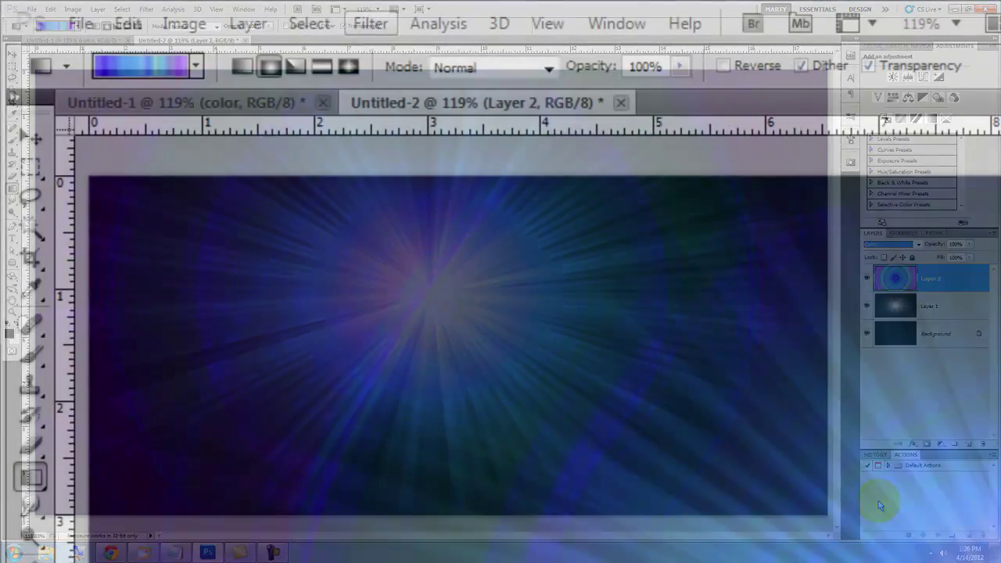
pyautogui.click(148, 9)
pyautogui.moveTo(390, 286)
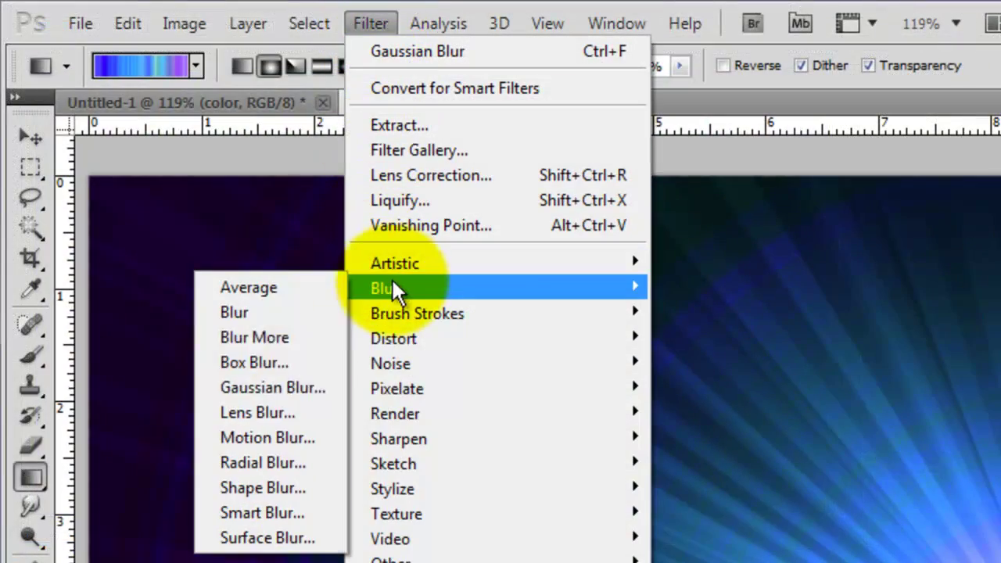
pyautogui.click(276, 387)
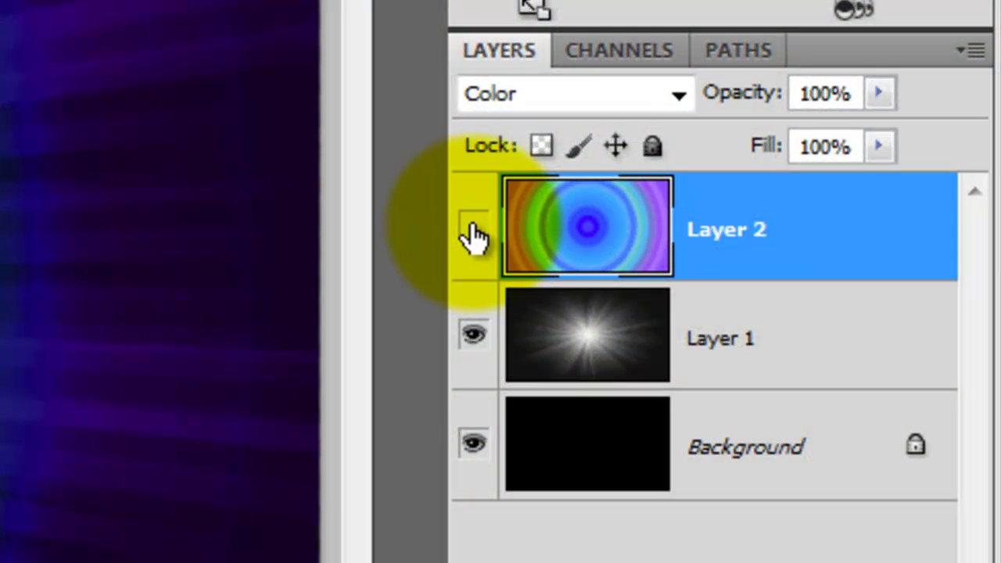
# Hide Layer 1, pick the Horizontal Type tool, and set the text colour to fcfcfc
pyautogui.click(474, 338)
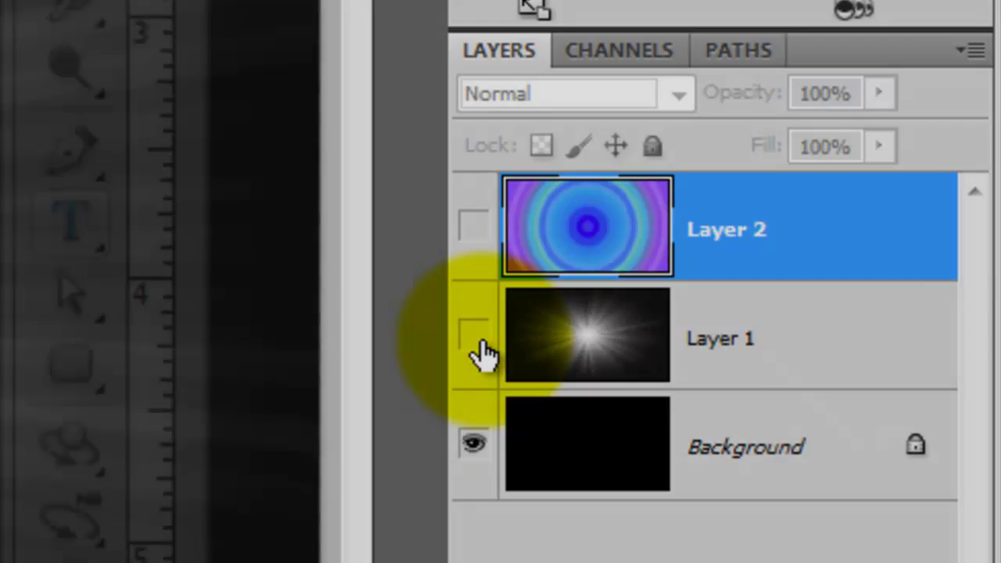
pyautogui.click(56, 227)
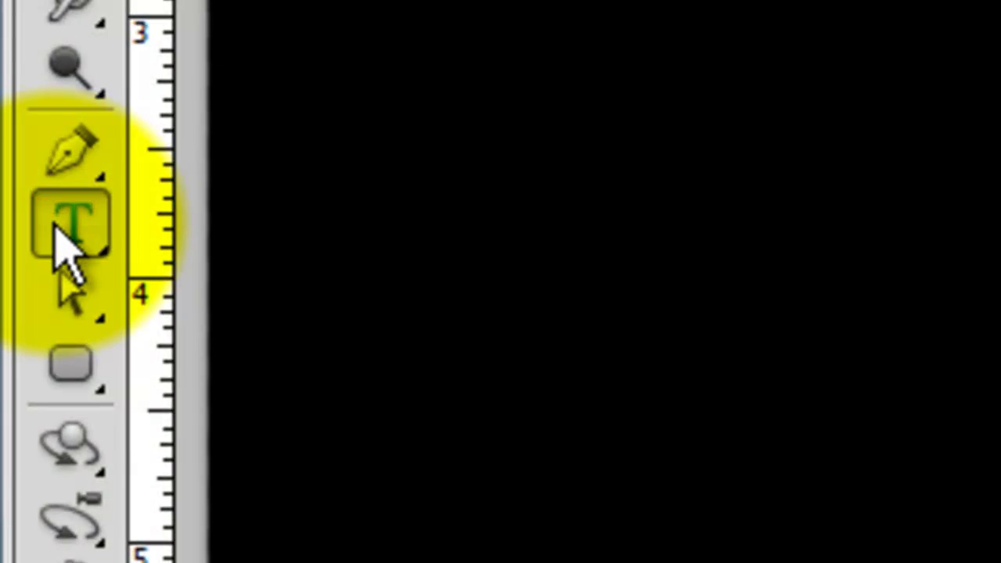
pyautogui.click(57, 226)
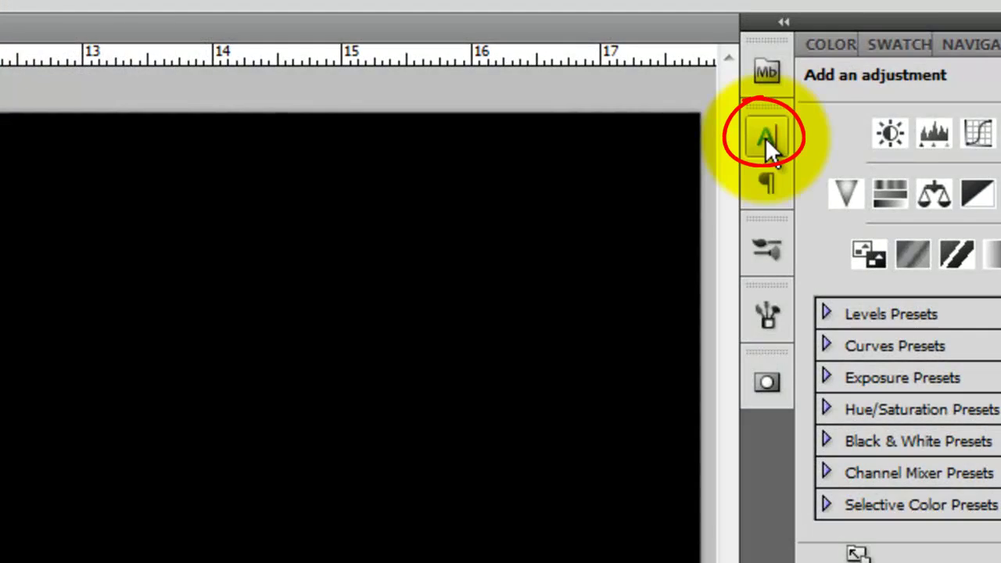
pyautogui.click(765, 139)
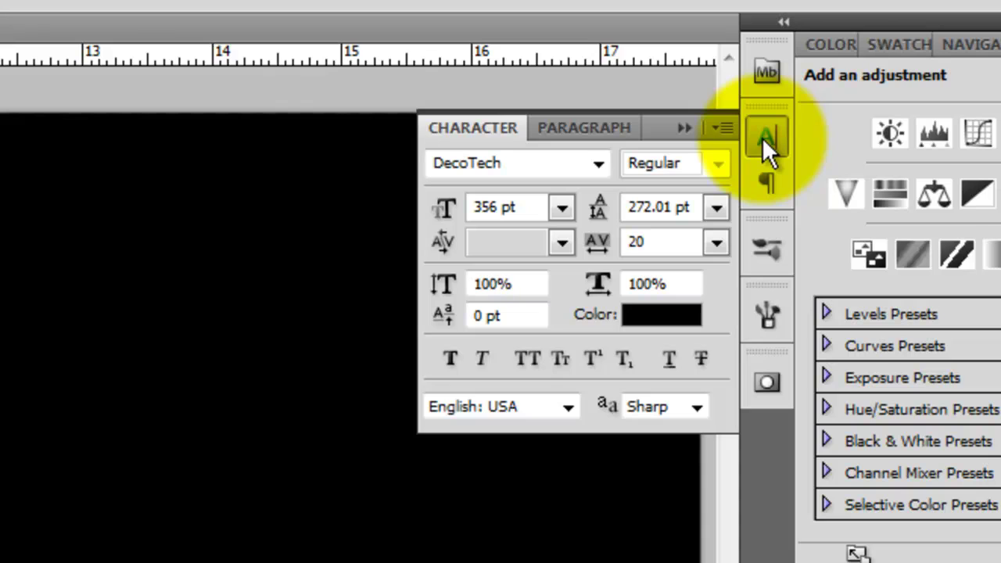
pyautogui.click(590, 128)
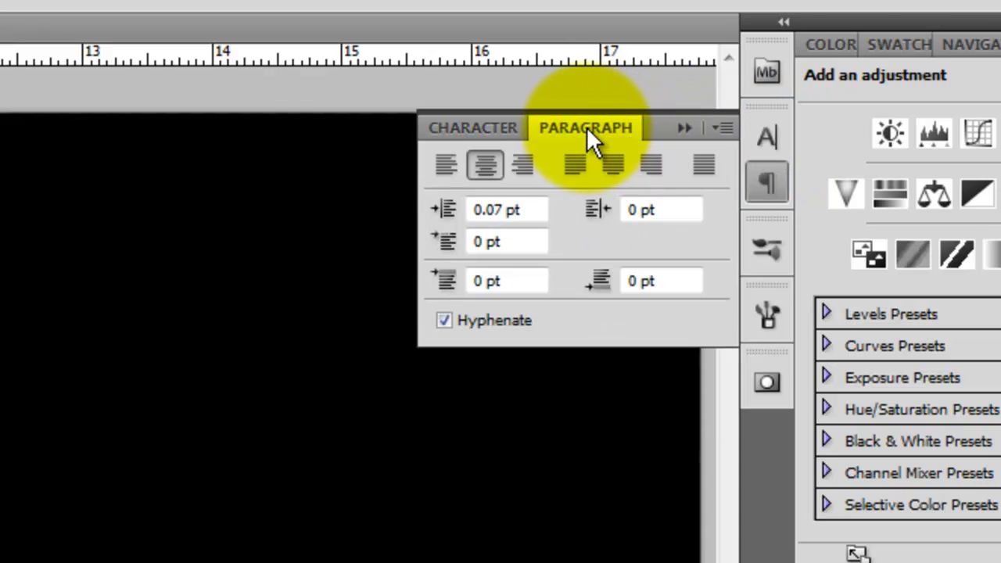
pyautogui.click(503, 130)
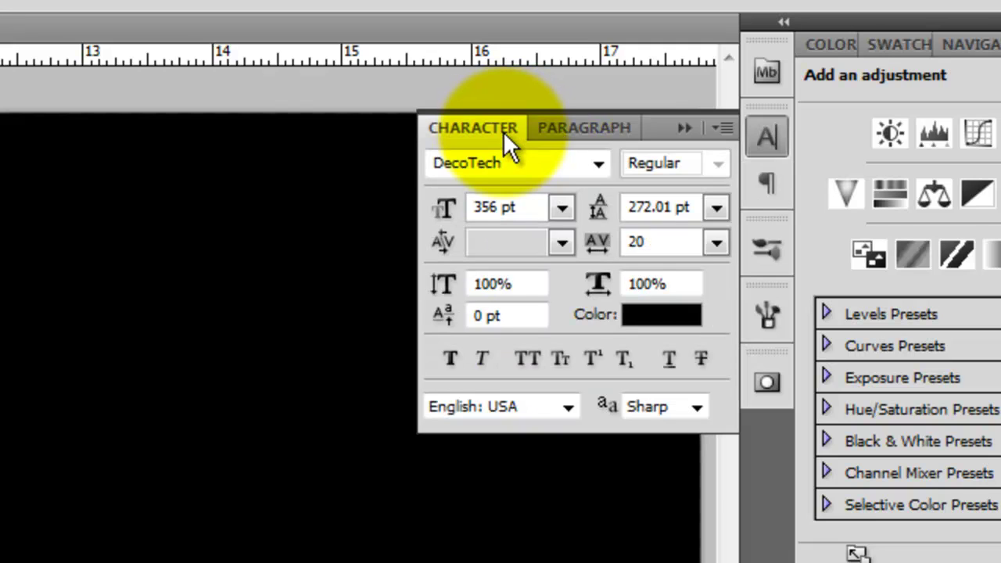
pyautogui.click(653, 317)
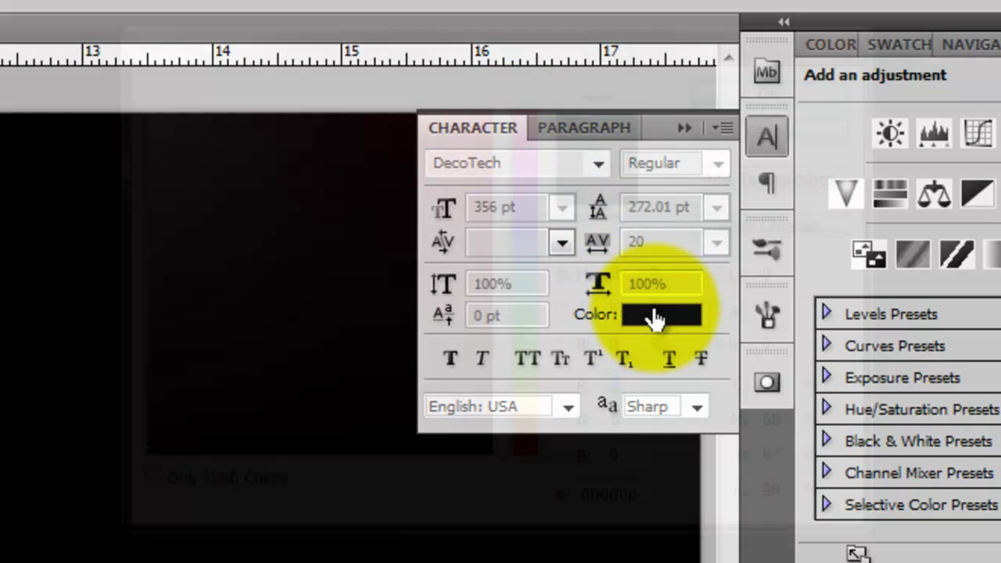
pyautogui.click(148, 114)
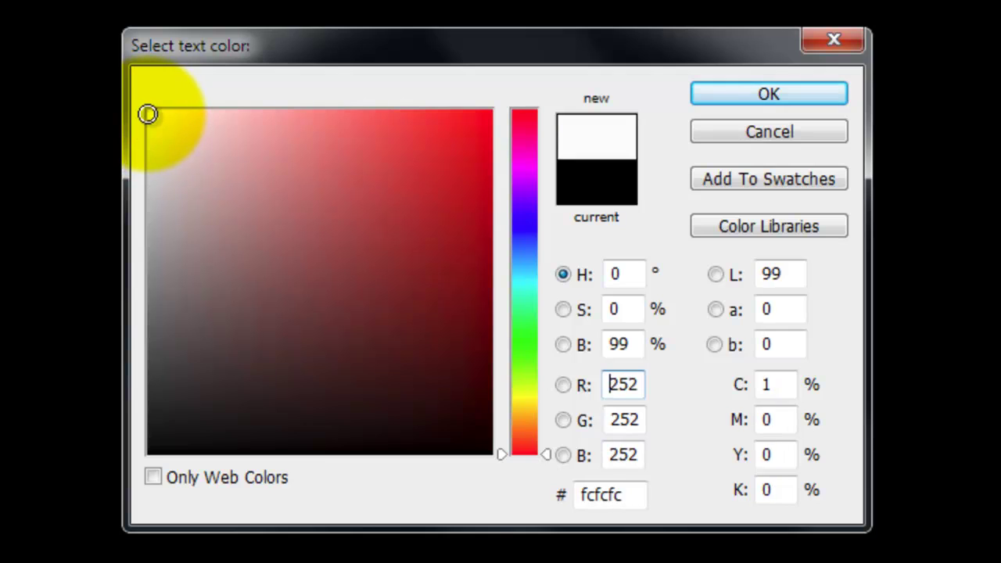
pyautogui.click(754, 95)
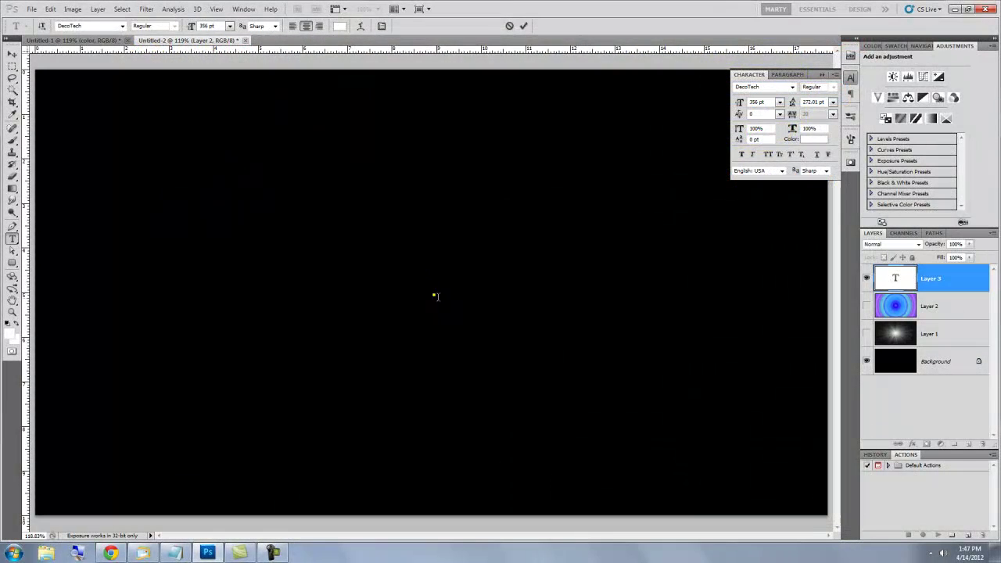
# Type 'DISCO' and 'FEVER!' on two lines
pyautogui.write('DISCO')
pyautogui.press('Return')
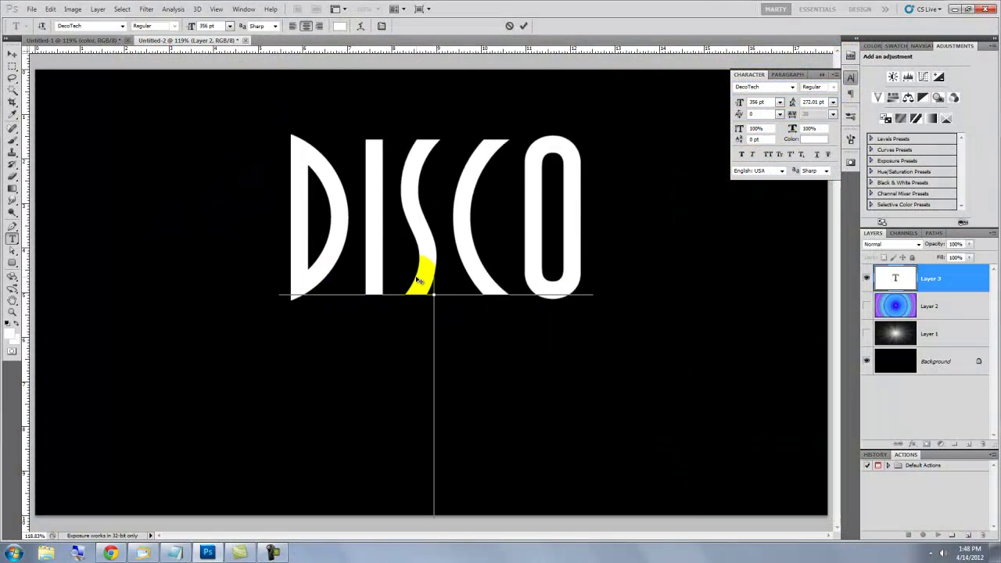
pyautogui.write('FEVER!')
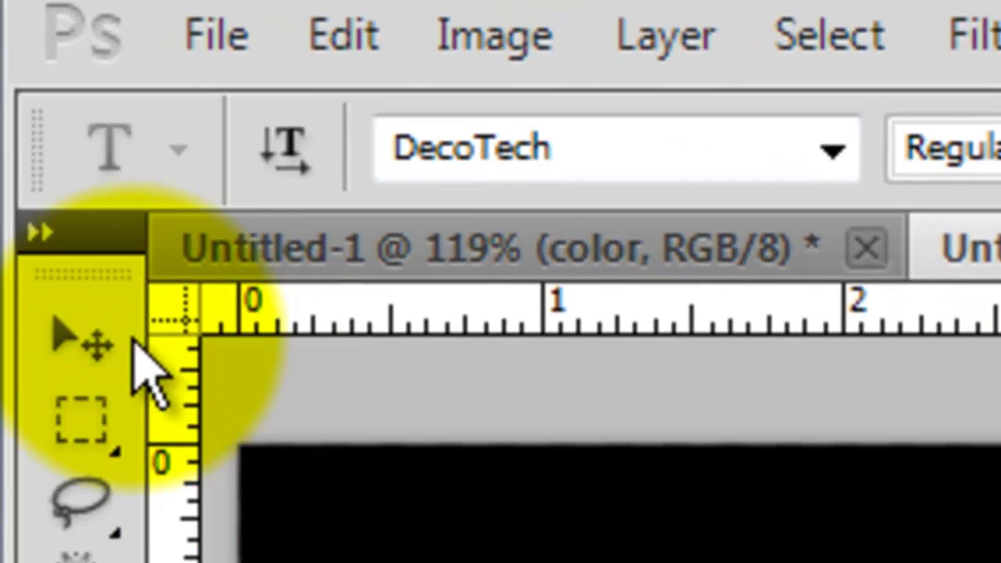
# Nudge the DISCO FEVER! text slightly upward and set the layer's Fill to 0%
pyautogui.click(100, 341)
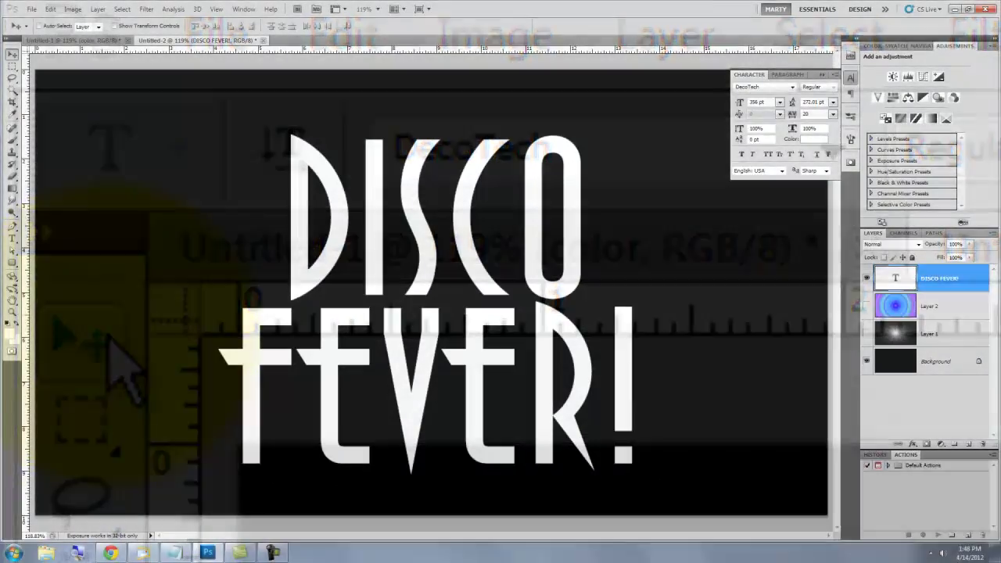
pyautogui.moveTo(426, 318); pyautogui.dragTo(428, 304)
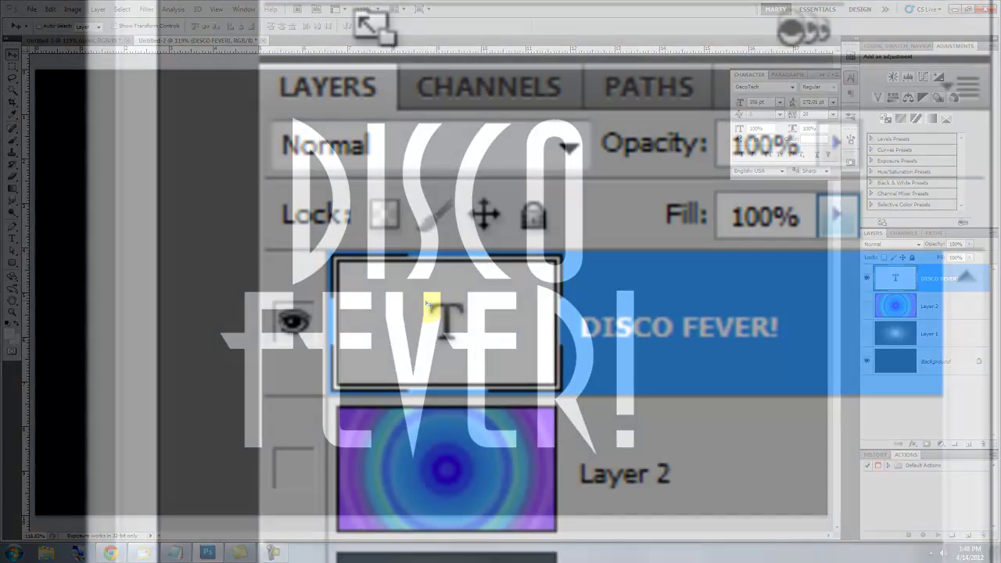
pyautogui.click(837, 217)
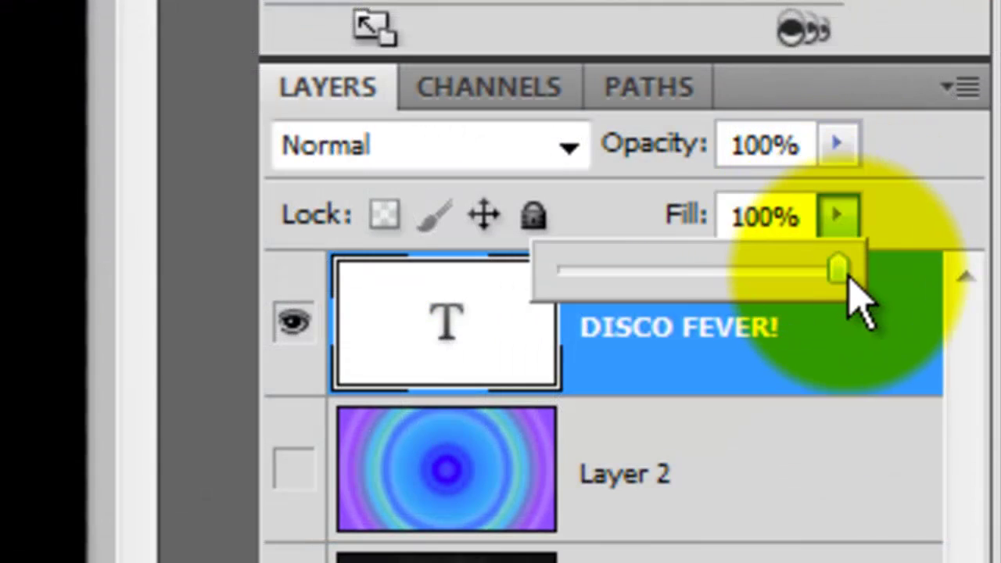
pyautogui.moveTo(840, 268); pyautogui.dragTo(435, 295)
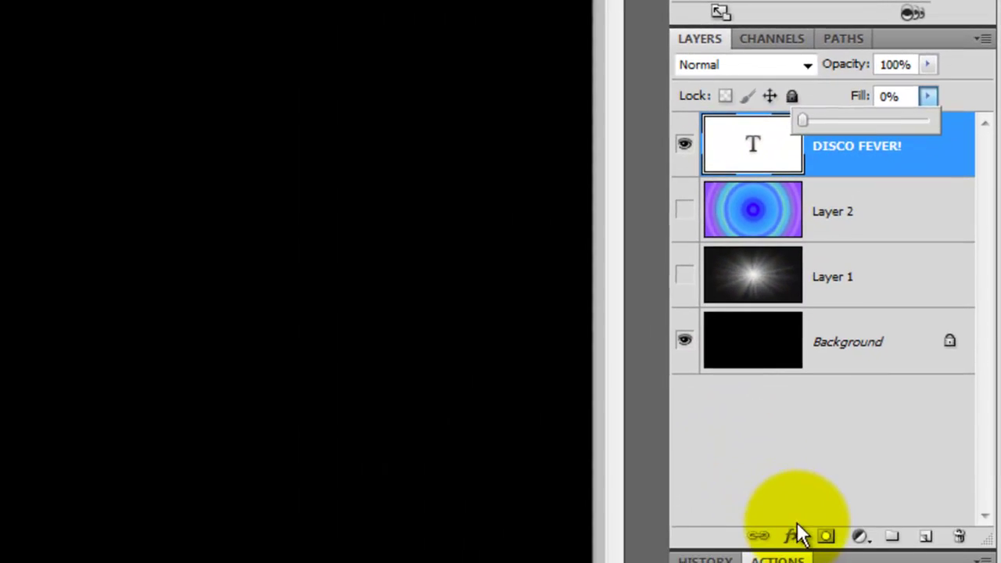
pyautogui.click(799, 537)
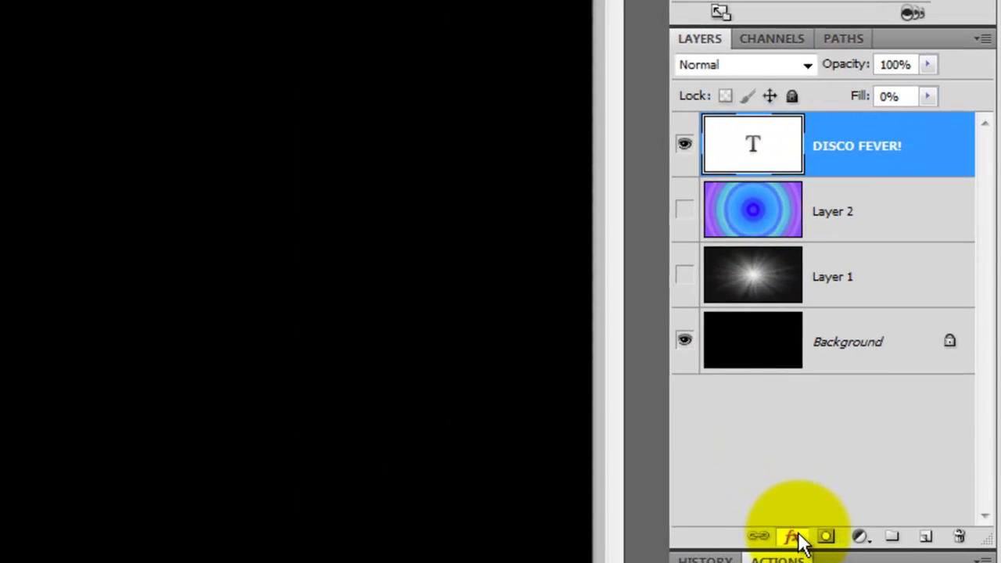
pyautogui.click(798, 535)
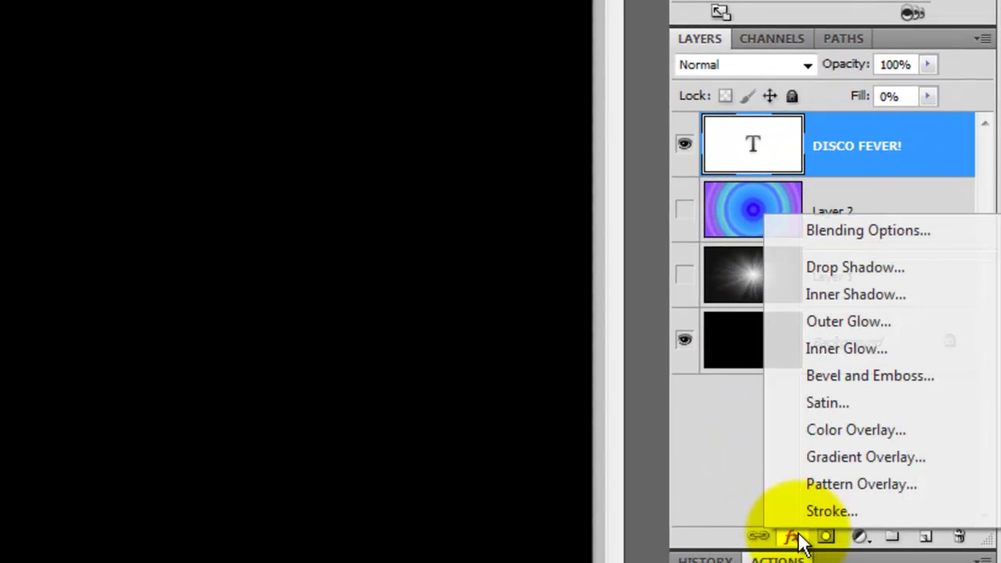
# Add Inner Glow and a Bevel and Emboss with 300% depth and 2 px size
pyautogui.click(823, 347)
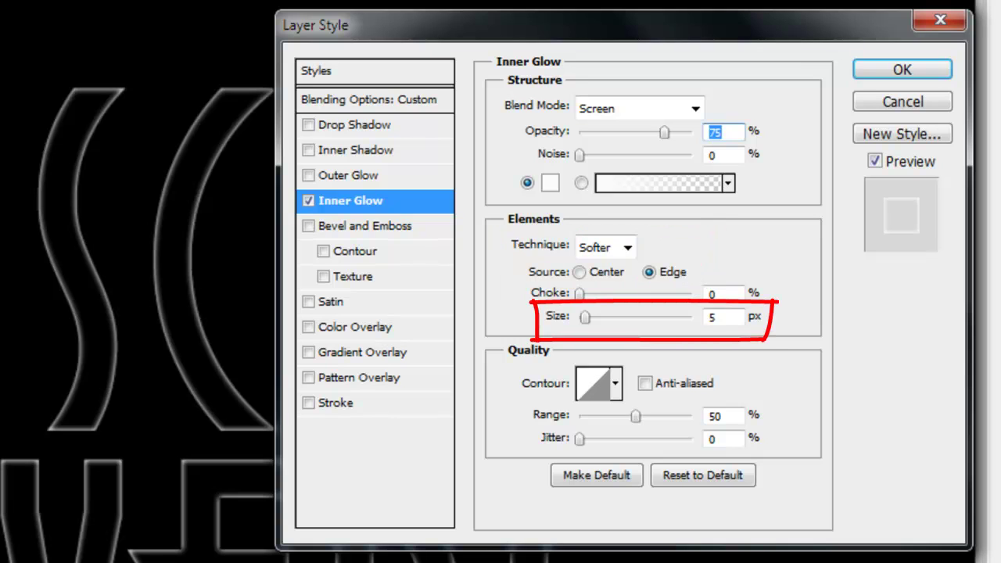
pyautogui.click(367, 227)
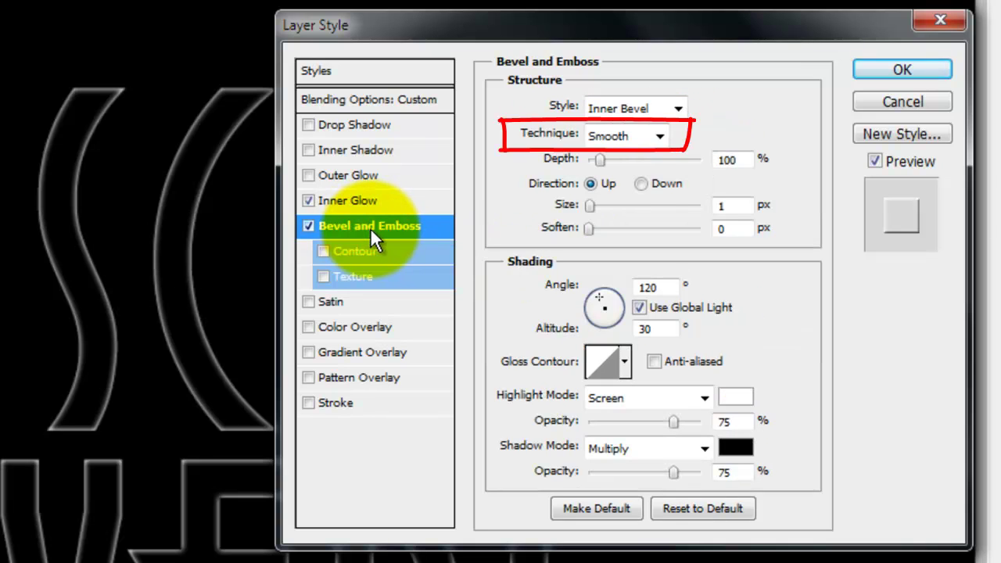
pyautogui.doubleClick(739, 159)
pyautogui.write('300')
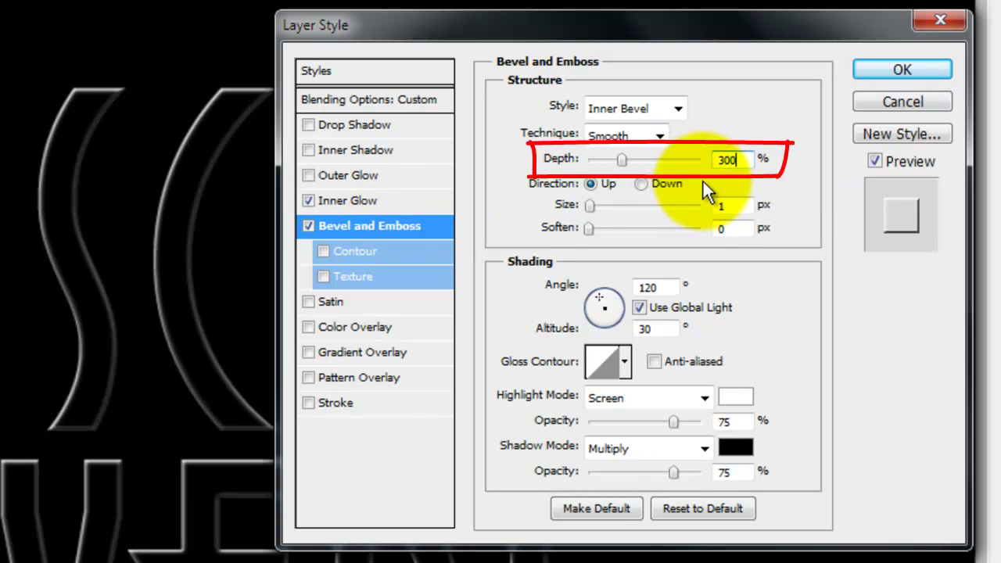
pyautogui.doubleClick(721, 205)
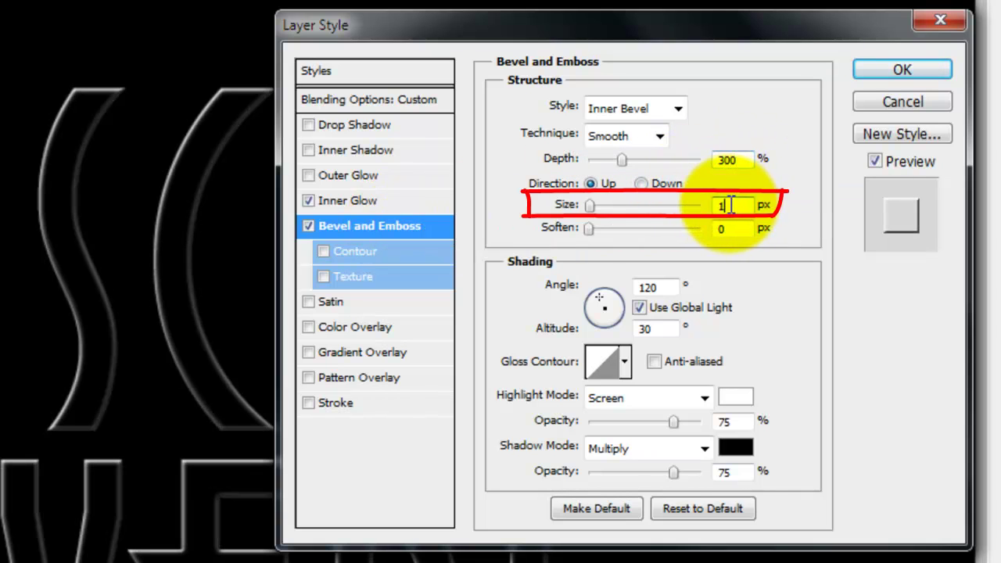
pyautogui.write('2')
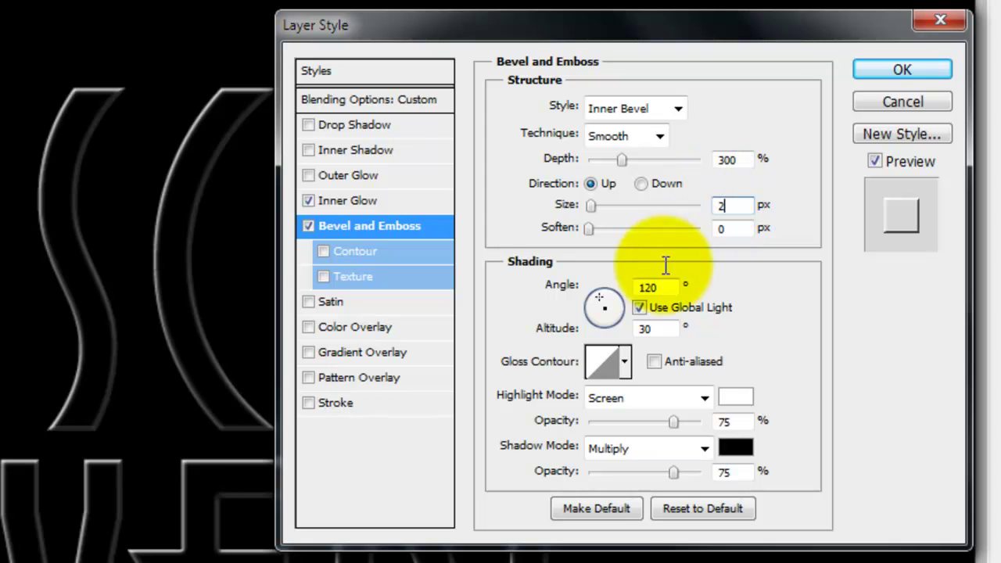
# Set the bevel's gloss contour to Cone - Inverted, enable Contour, and apply the styles
pyautogui.click(624, 361)
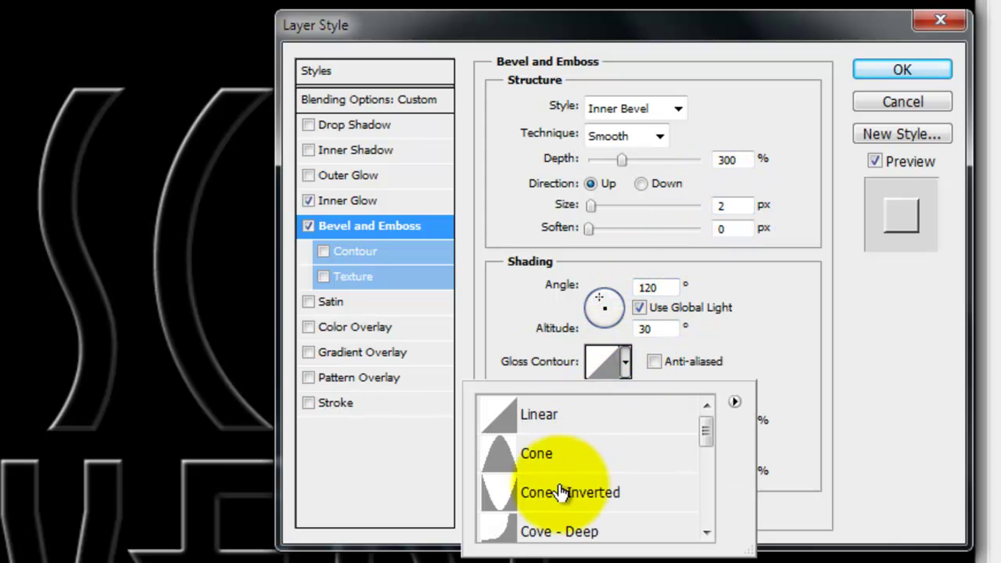
pyautogui.click(548, 494)
pyautogui.click(796, 458)
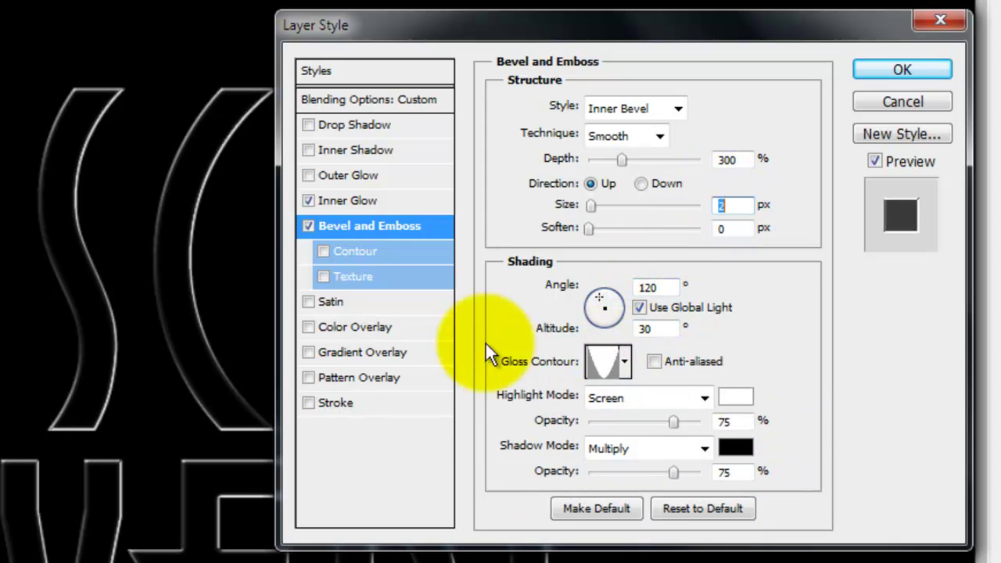
pyautogui.click(324, 250)
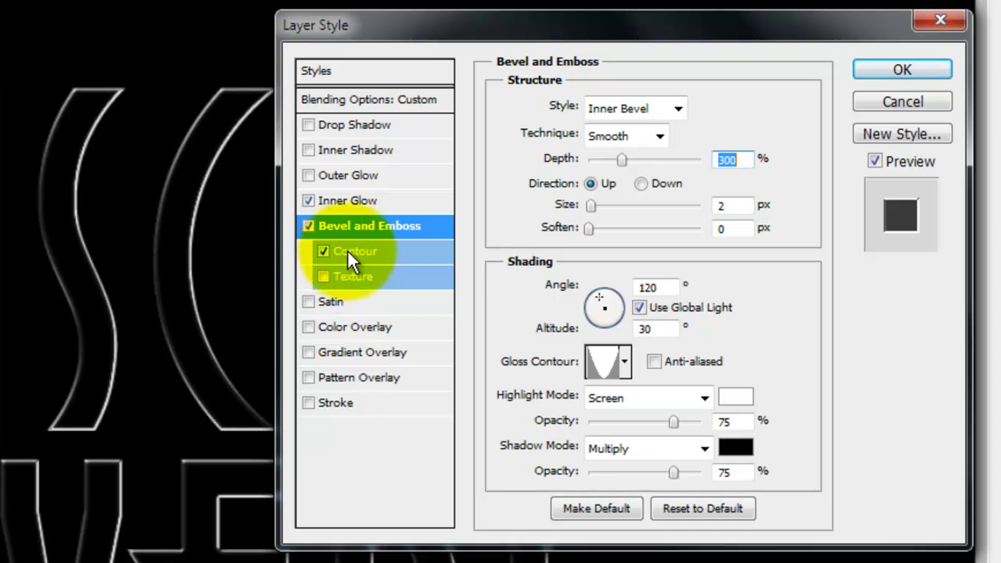
pyautogui.click(895, 71)
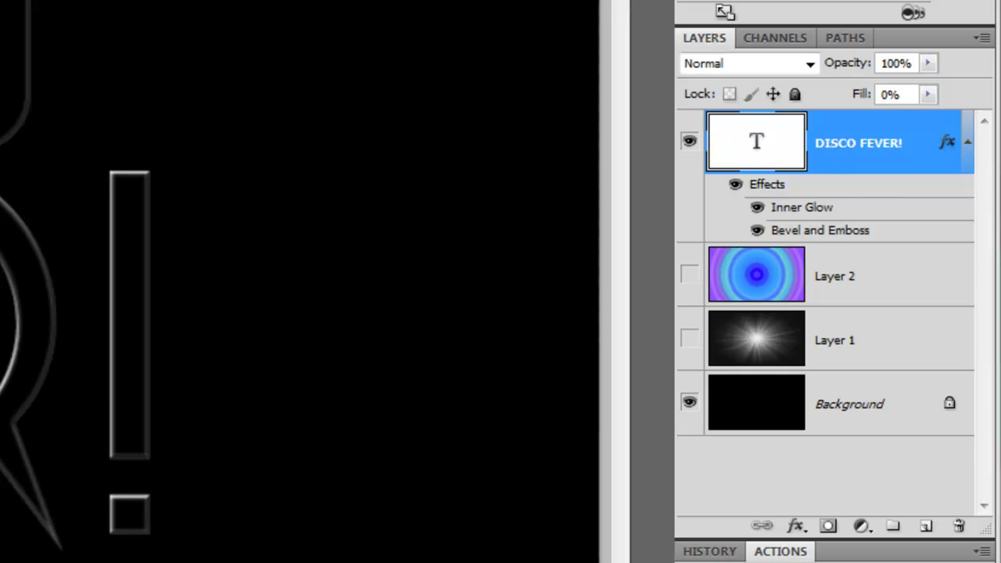
# Duplicate the text layer, set the copy's Inner Glow size to 10, and remove its bevel
pyautogui.hotkey('ctrl', 'j')
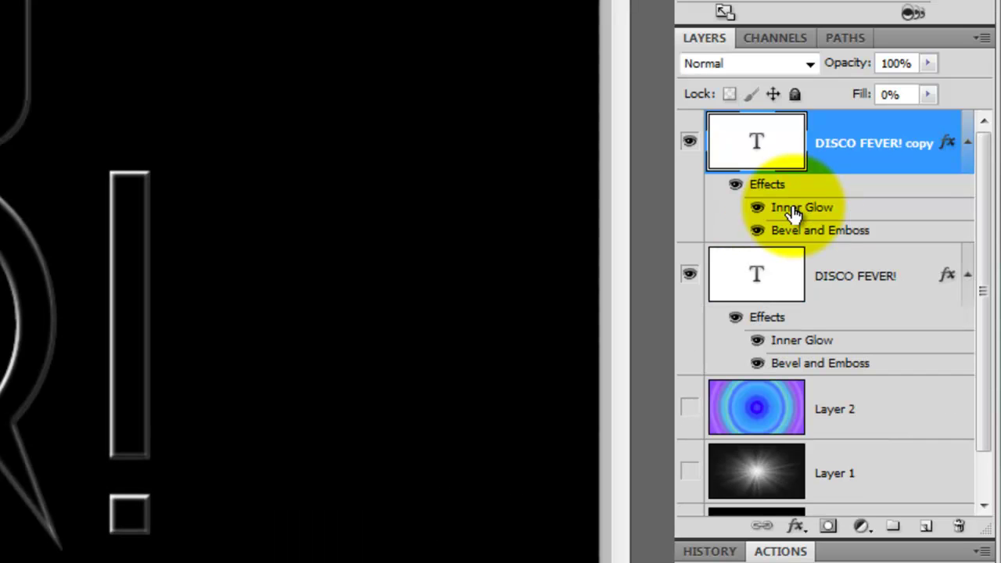
pyautogui.doubleClick(794, 208)
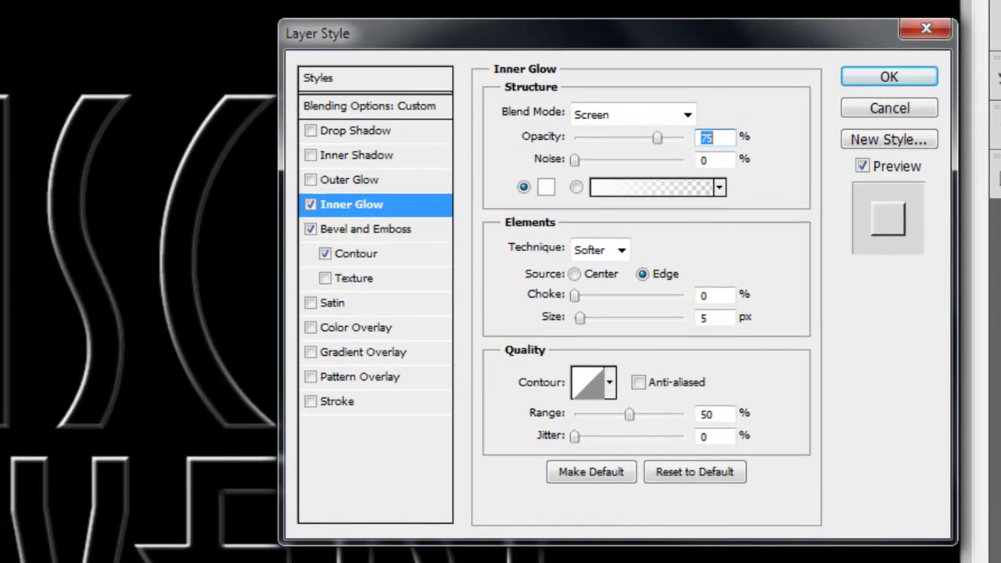
pyautogui.doubleClick(517, 171)
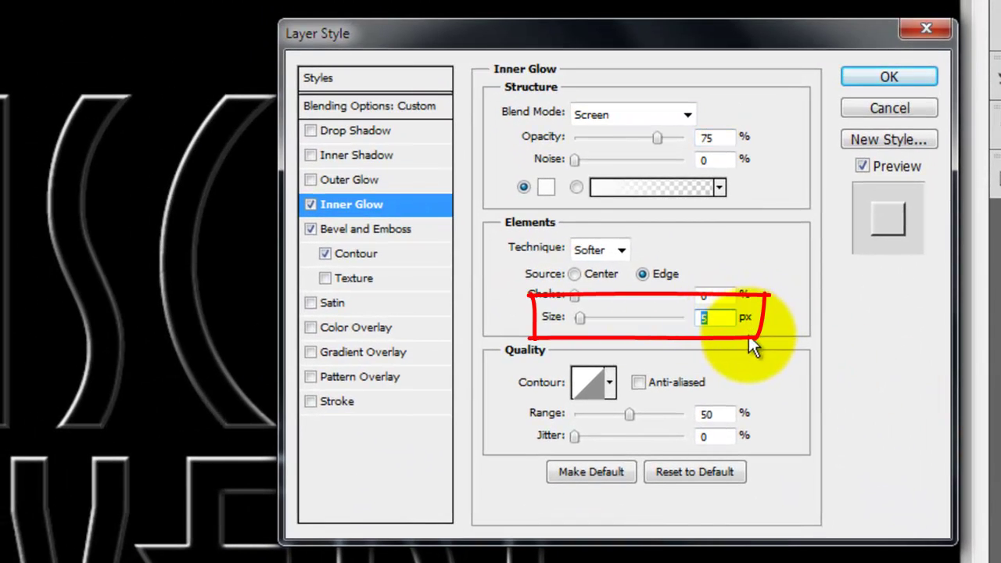
pyautogui.write('10')
pyautogui.click(311, 228)
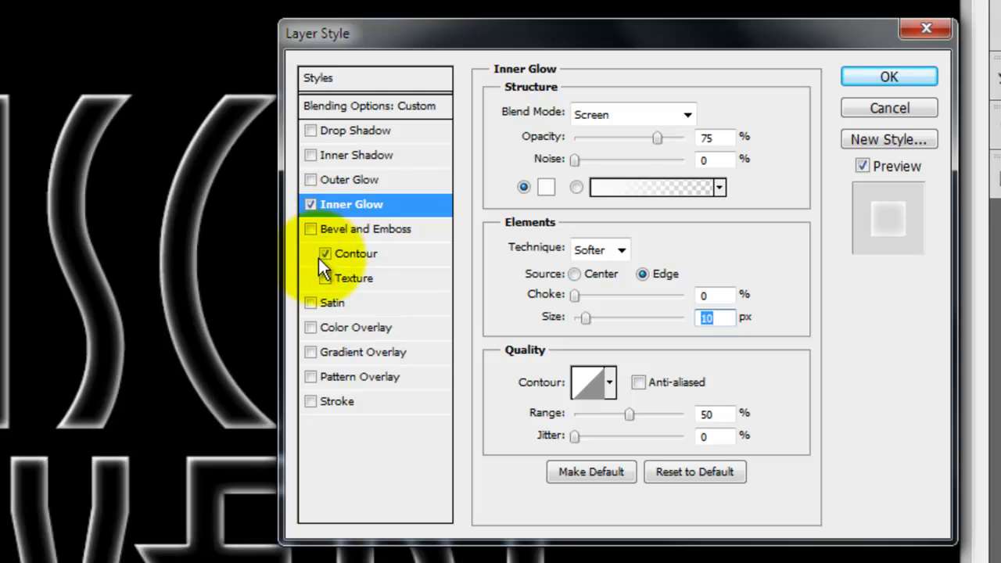
pyautogui.click(326, 254)
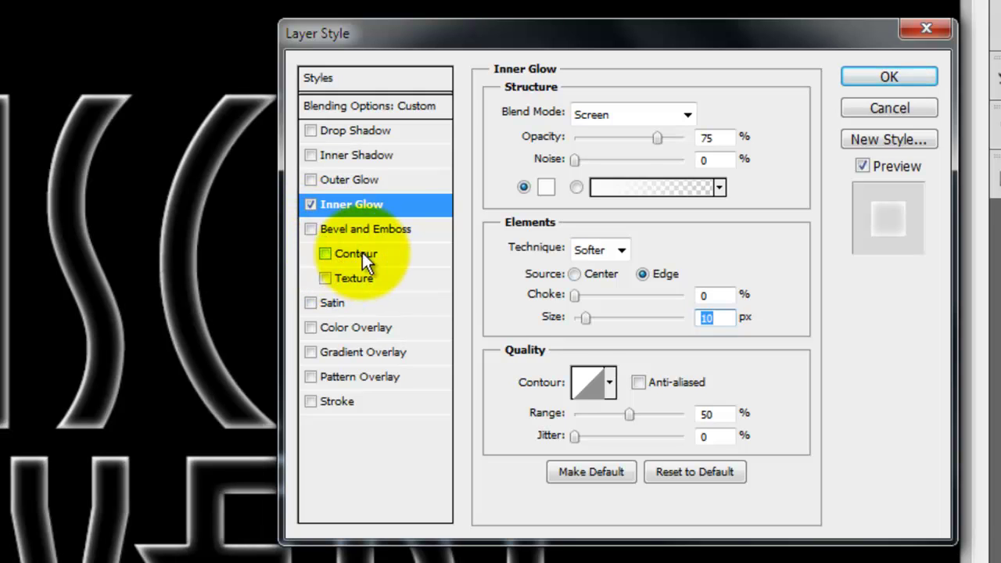
# Give the copy a 5 px Outer Glow and apply it
pyautogui.click(327, 180)
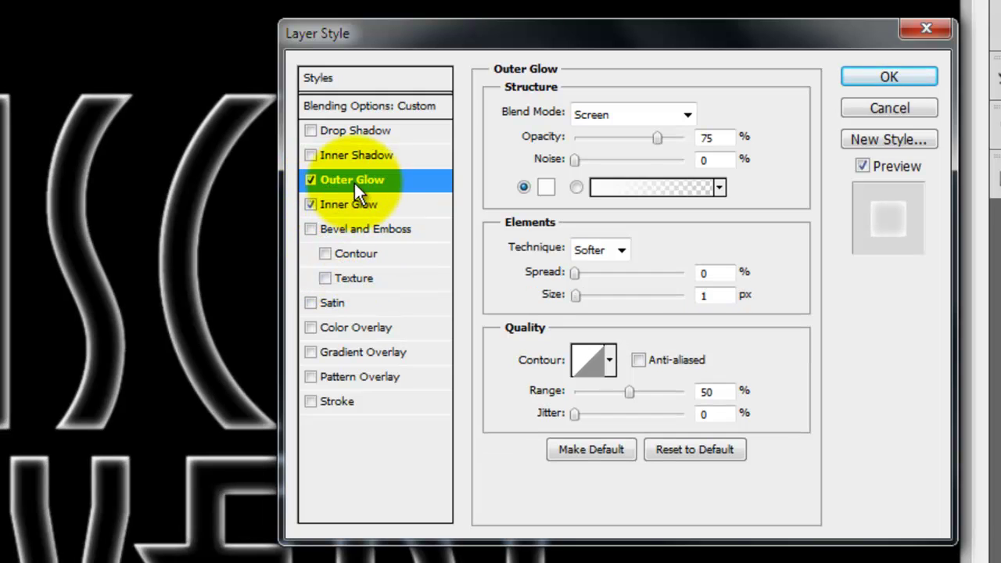
pyautogui.doubleClick(704, 295)
pyautogui.write('5')
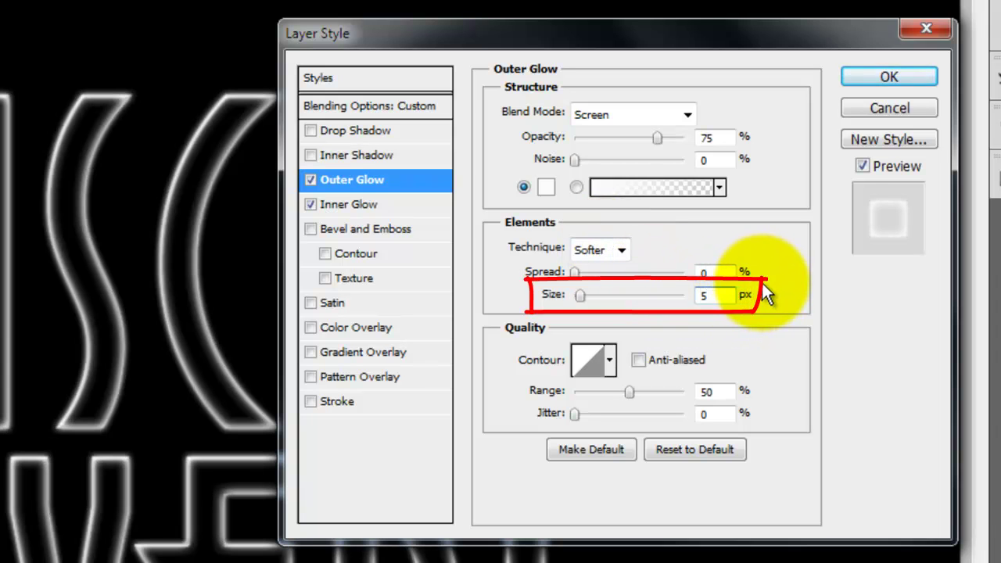
pyautogui.click(889, 77)
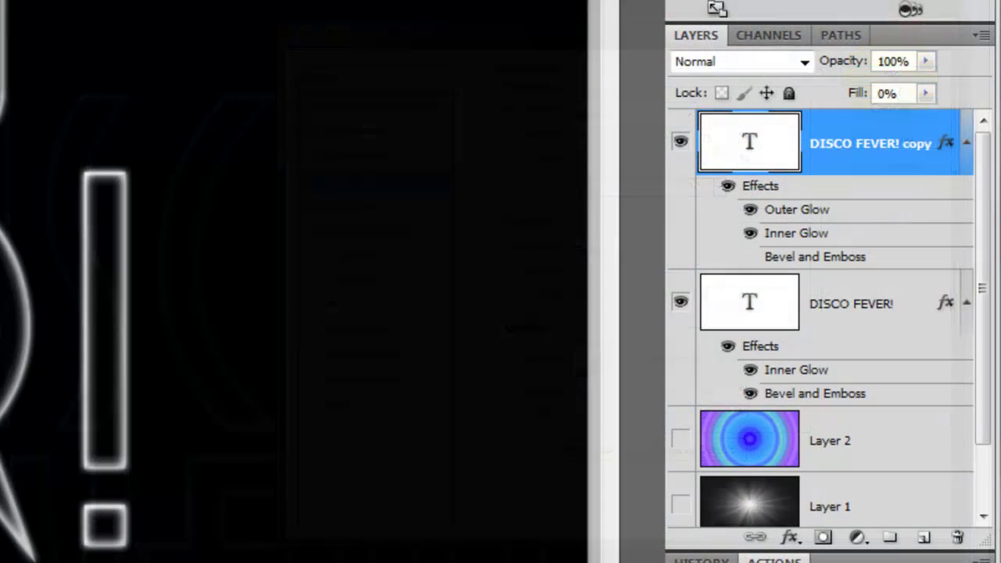
# Collapse both text layers' effects lists and add a new layer named TWINKLES
pyautogui.click(966, 145)
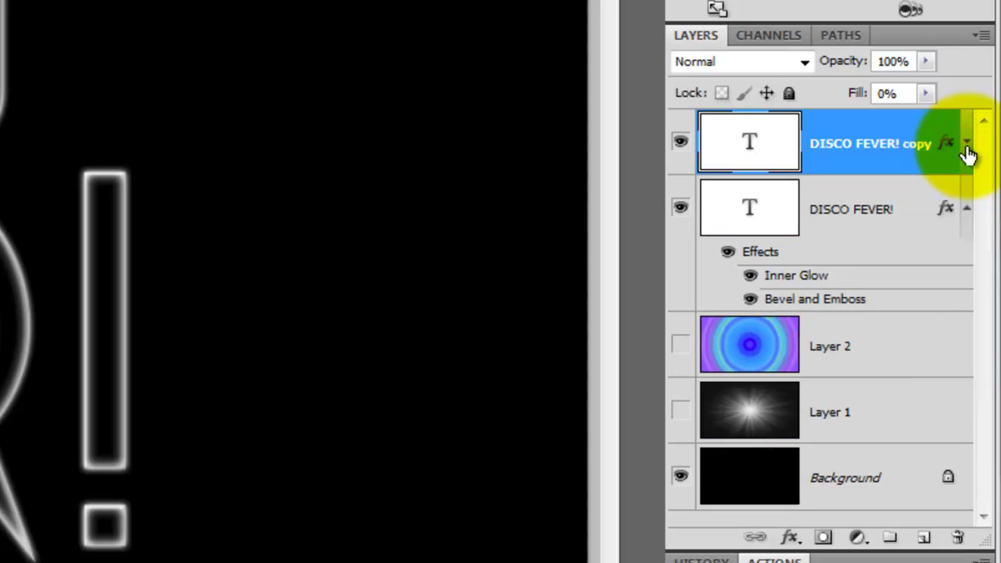
pyautogui.click(967, 209)
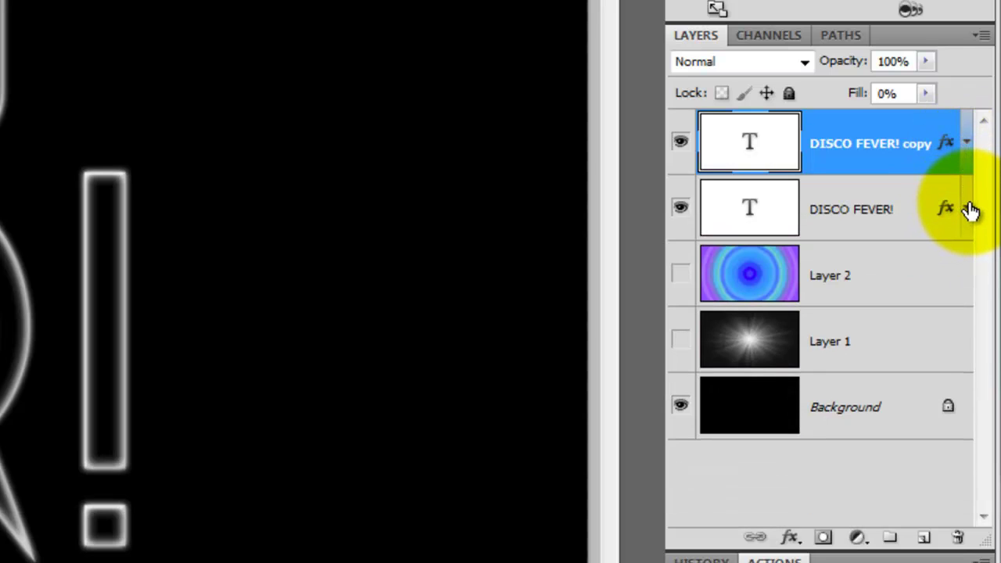
pyautogui.click(925, 540)
pyautogui.doubleClick(830, 143)
pyautogui.write('T')
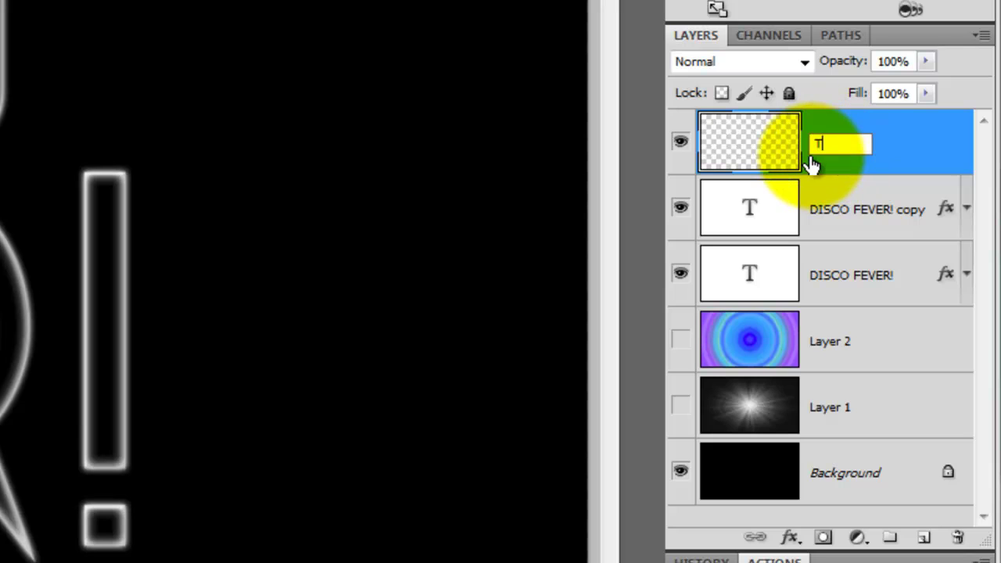
pyautogui.write('WINKLES')
pyautogui.press('Return')
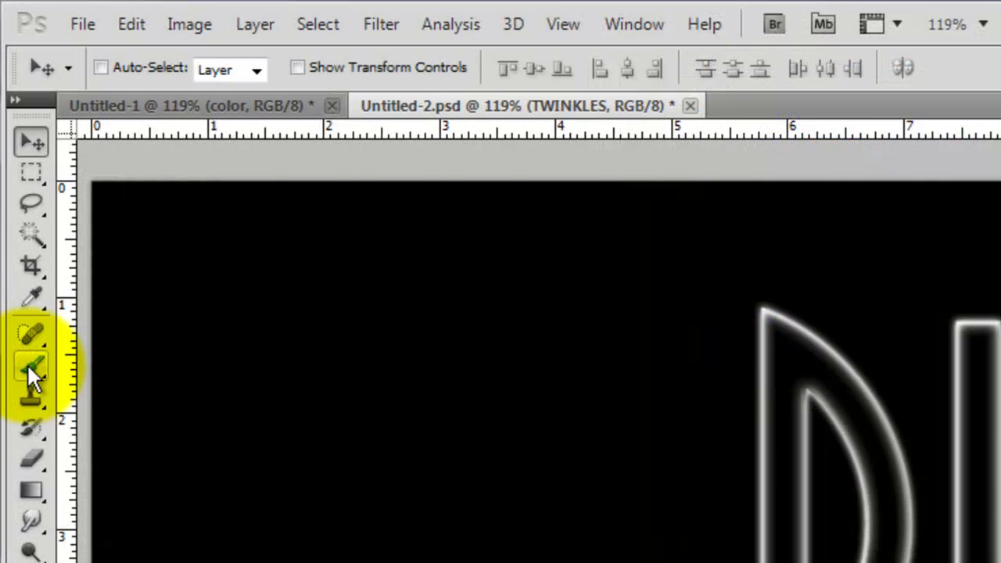
pyautogui.click(29, 366)
# Load the Twinkle brush set and choose the 269 px star sparkle tip for the Brush Tool
pyautogui.click(121, 364)
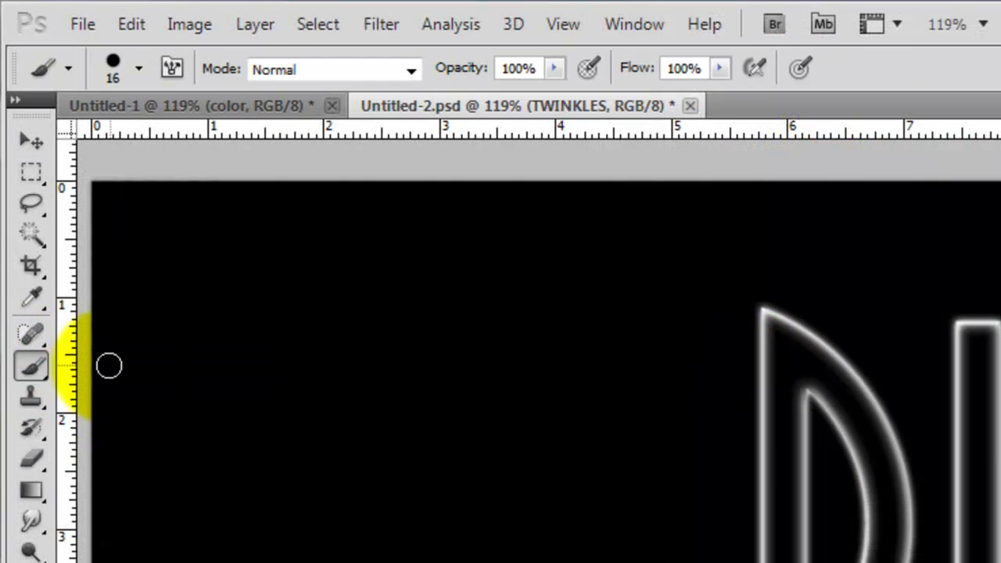
pyautogui.click(139, 70)
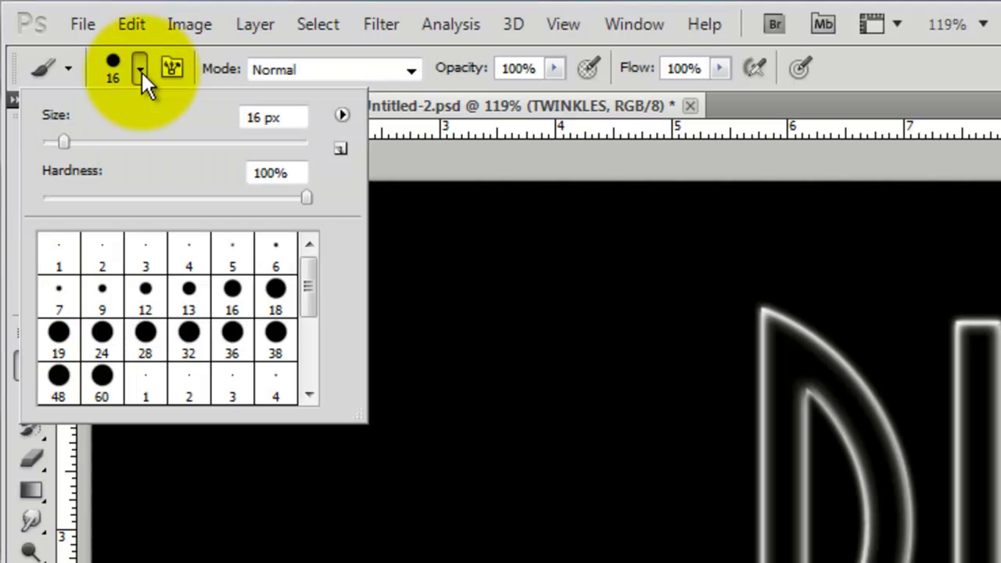
pyautogui.click(342, 116)
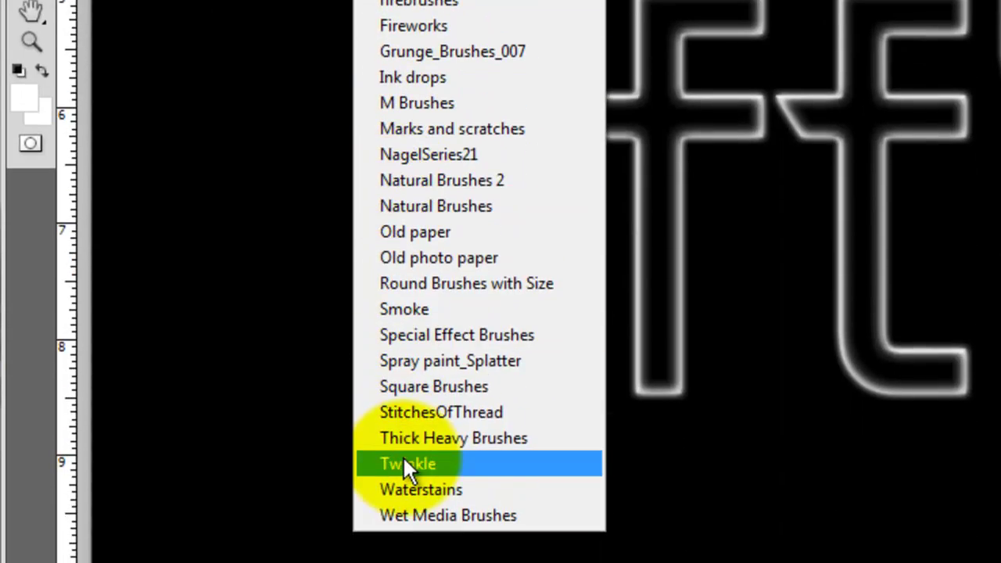
pyautogui.click(404, 461)
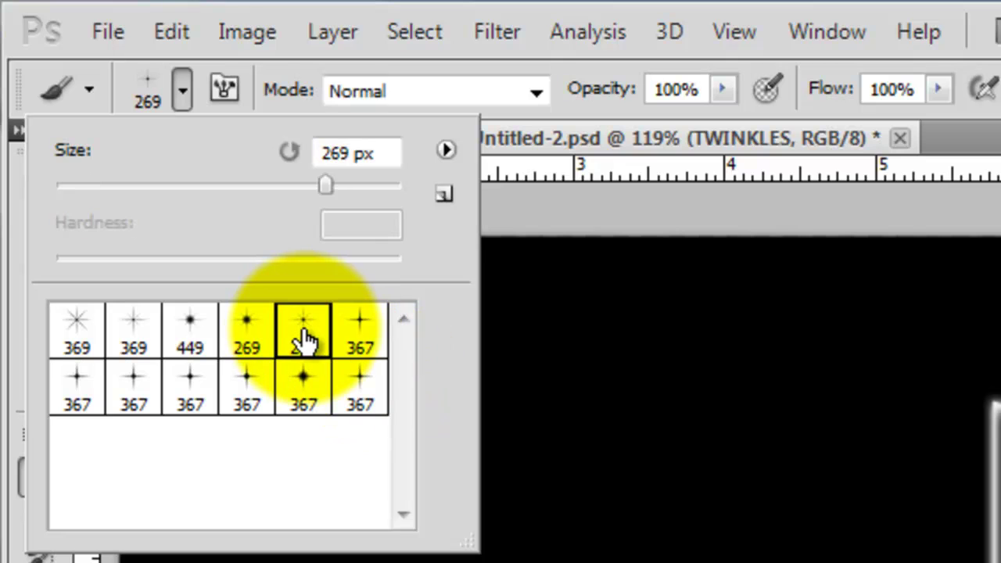
pyautogui.click(473, 212)
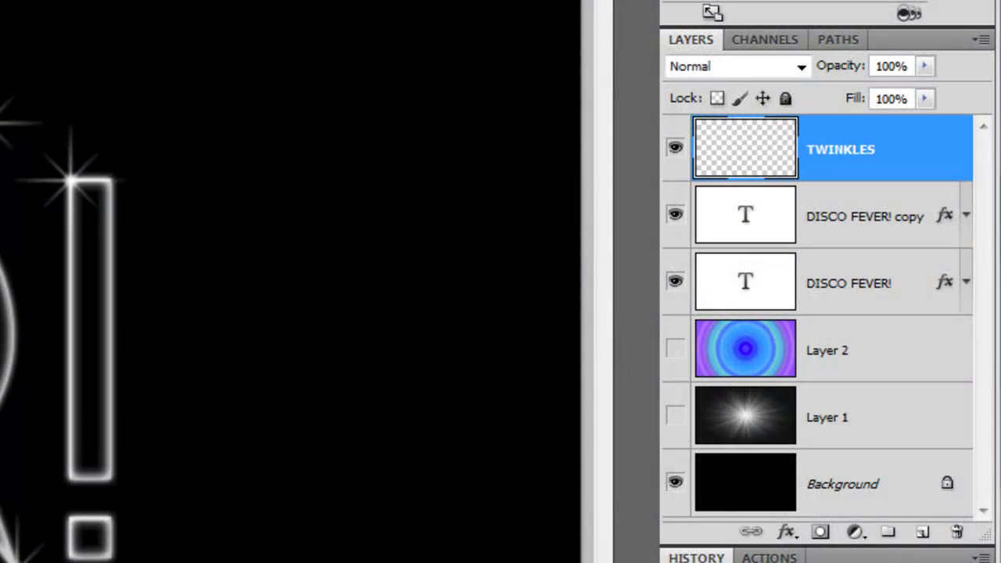
# Duplicate TWINKLES twice and name the copies HORIZ BLUR and VERT BLUR
pyautogui.hotkey('ctrl', 'j')
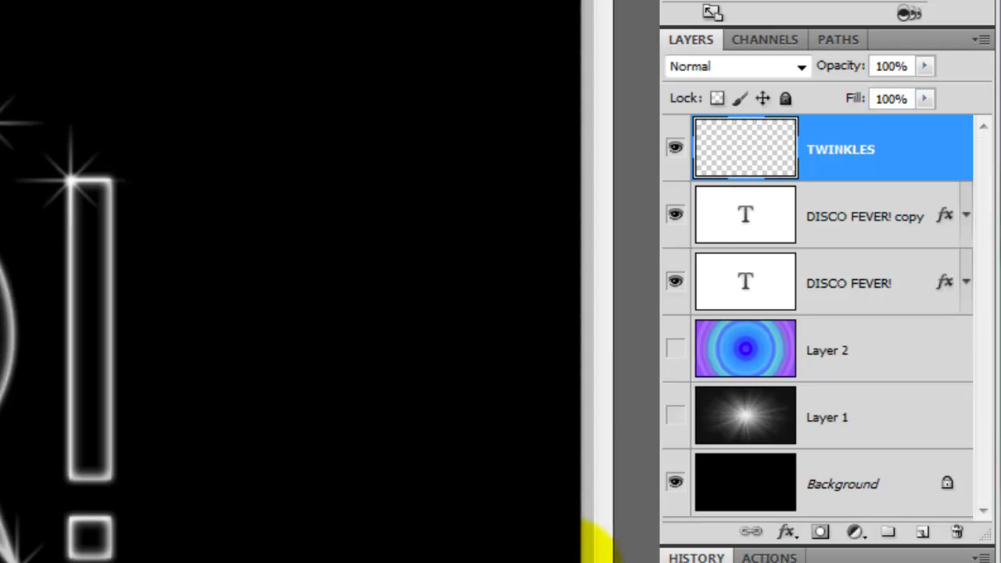
pyautogui.hotkey('ctrl', 'j')
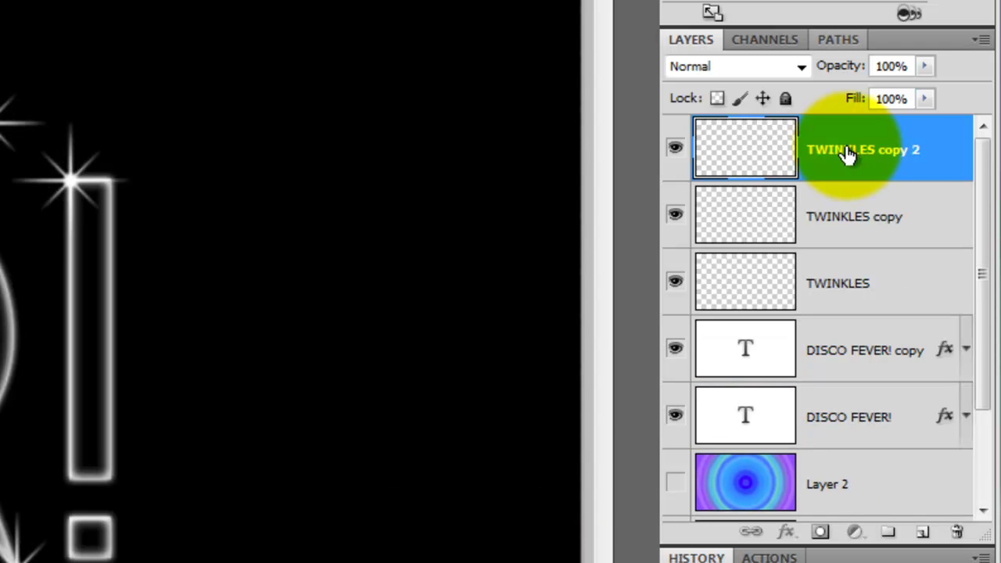
pyautogui.doubleClick(849, 150)
pyautogui.write('HORIZ BLUR')
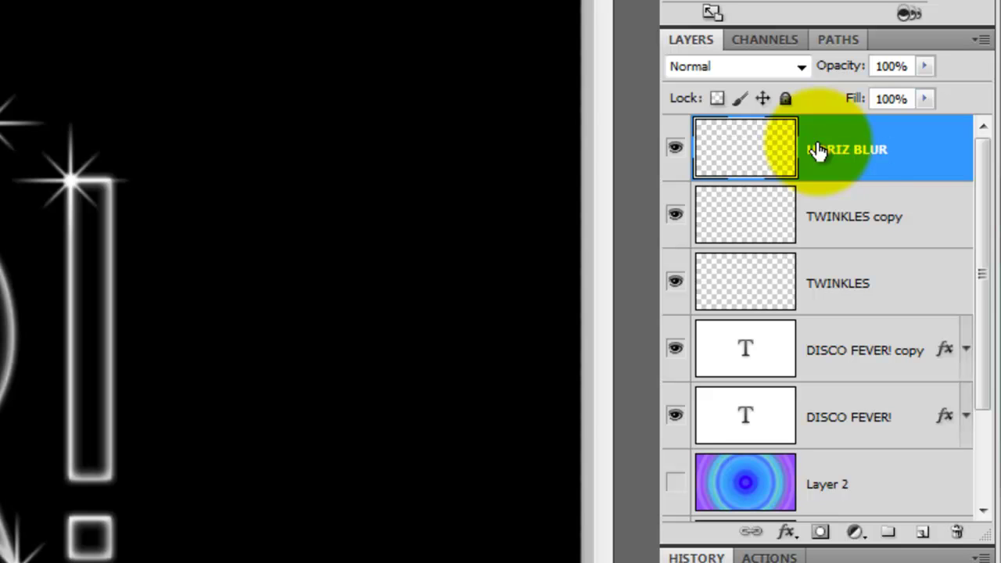
pyautogui.doubleClick(844, 216)
pyautogui.write('VE')
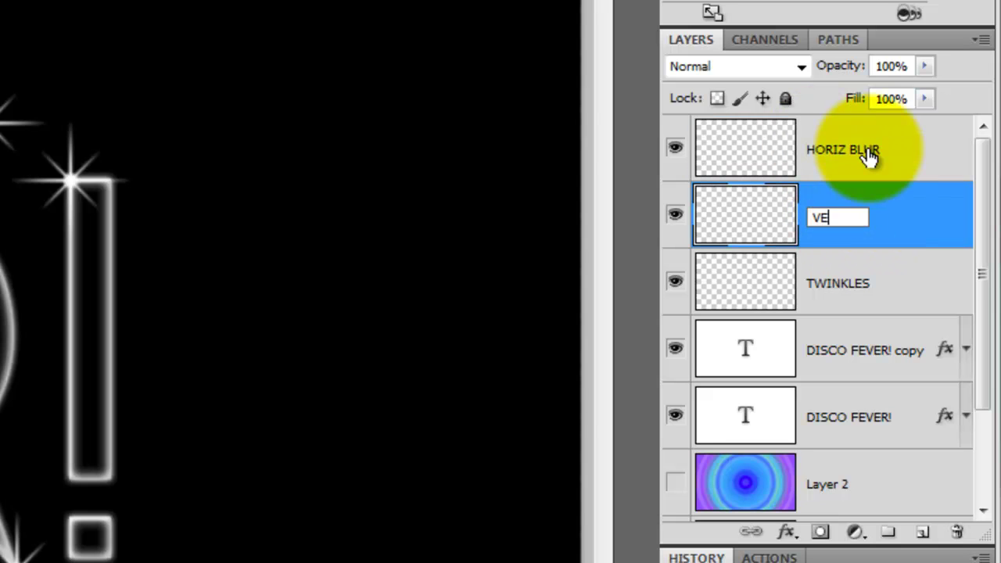
pyautogui.write('RT BLUR')
pyautogui.press('Return')
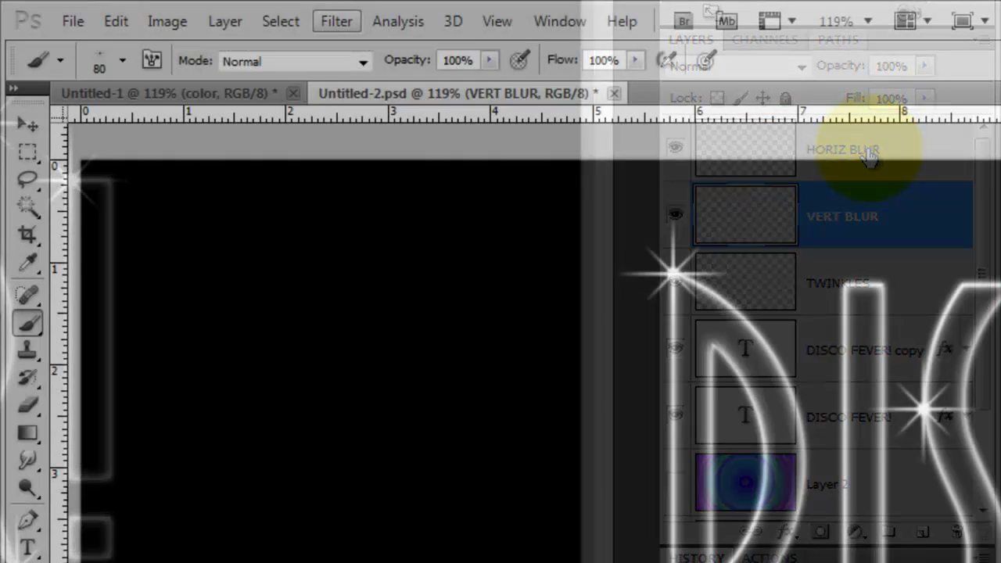
# Set up a Motion Blur of 90° and 150 pixels on VERT BLUR
pyautogui.click(336, 21)
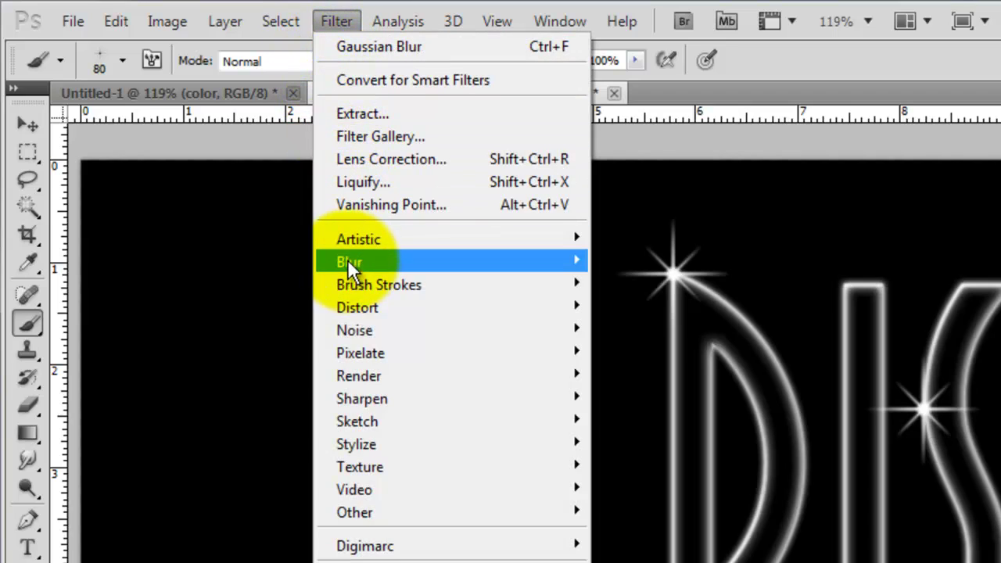
pyautogui.moveTo(347, 259)
pyautogui.click(231, 395)
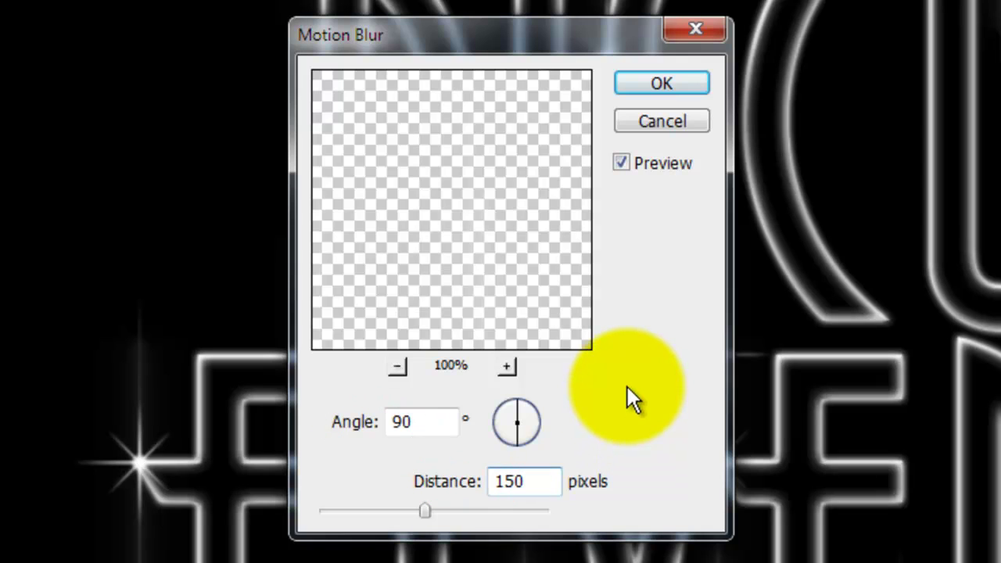
# Apply the vertical blur, then give HORIZ BLUR a 0°, 150-pixel Motion Blur
pyautogui.click(663, 84)
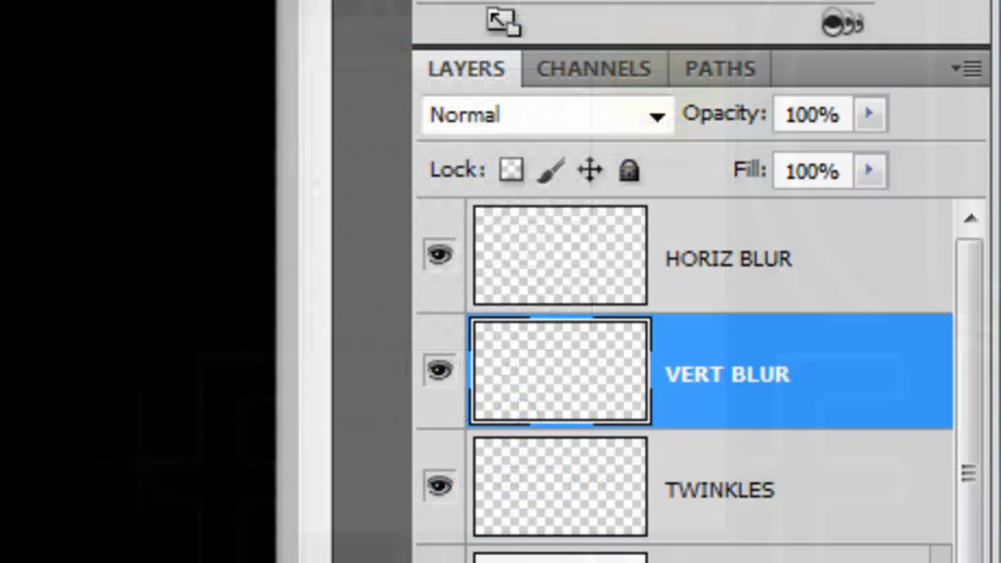
pyautogui.click(534, 270)
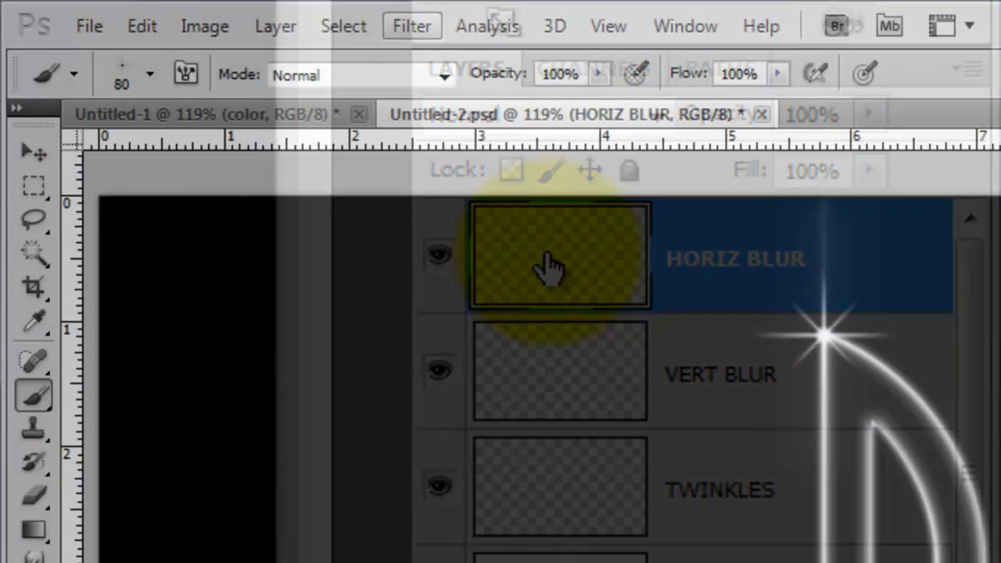
pyautogui.click(390, 32)
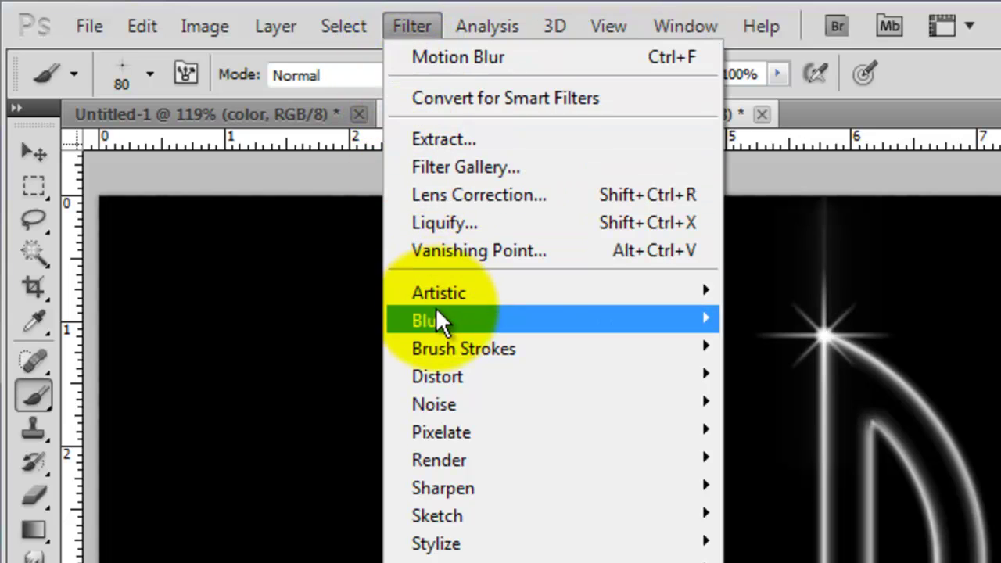
pyautogui.moveTo(438, 320)
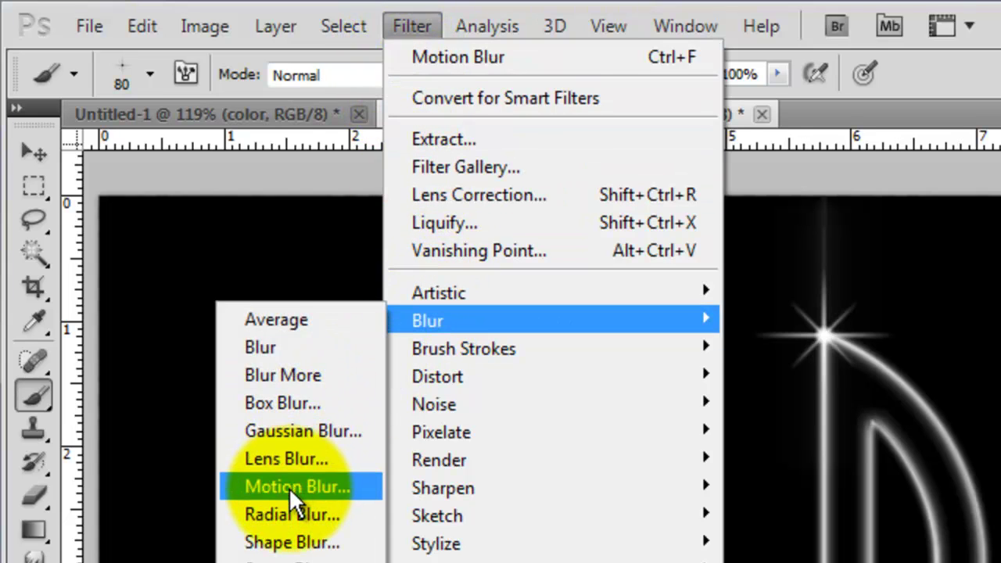
pyautogui.click(291, 488)
pyautogui.moveTo(562, 412); pyautogui.dragTo(577, 427)
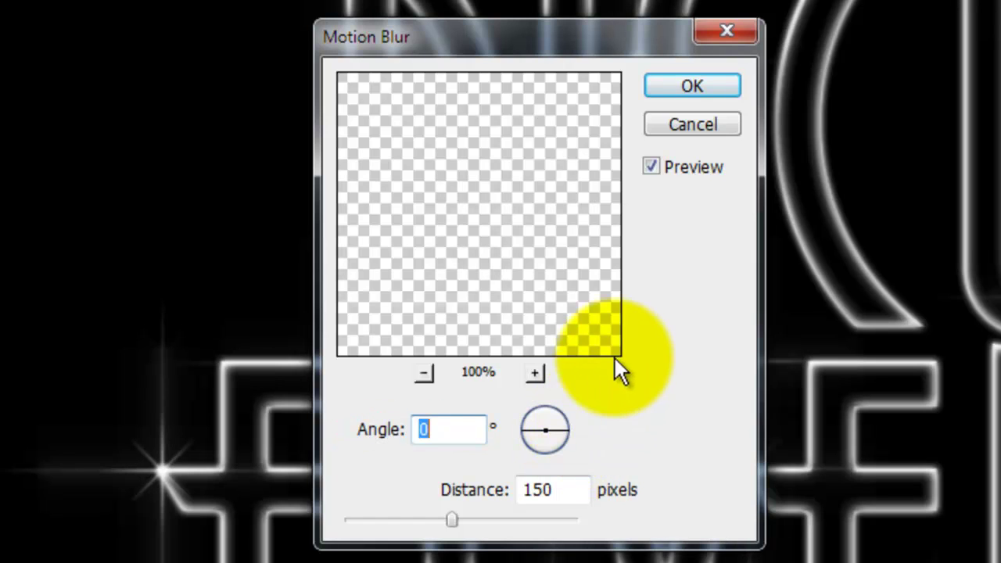
pyautogui.click(696, 88)
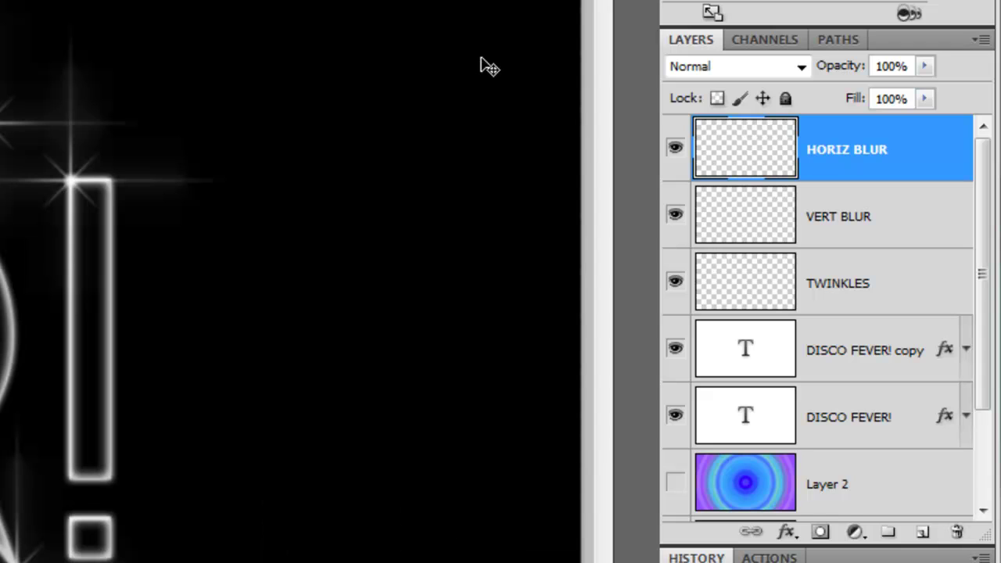
# Merge the blur copies into TWINKLES, move Layer 2 to the top, and set it to Color mode
pyautogui.hotkey('ctrl', 'e')
pyautogui.hotkey('ctrl', 'e')
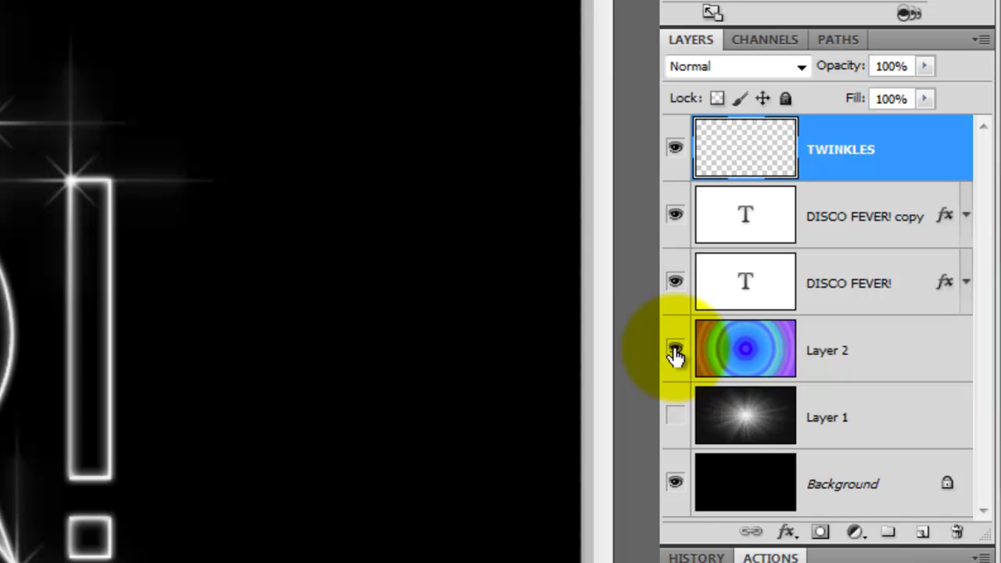
pyautogui.moveTo(742, 352); pyautogui.dragTo(743, 117)
pyautogui.hotkey('shift', 'alt', 'c')
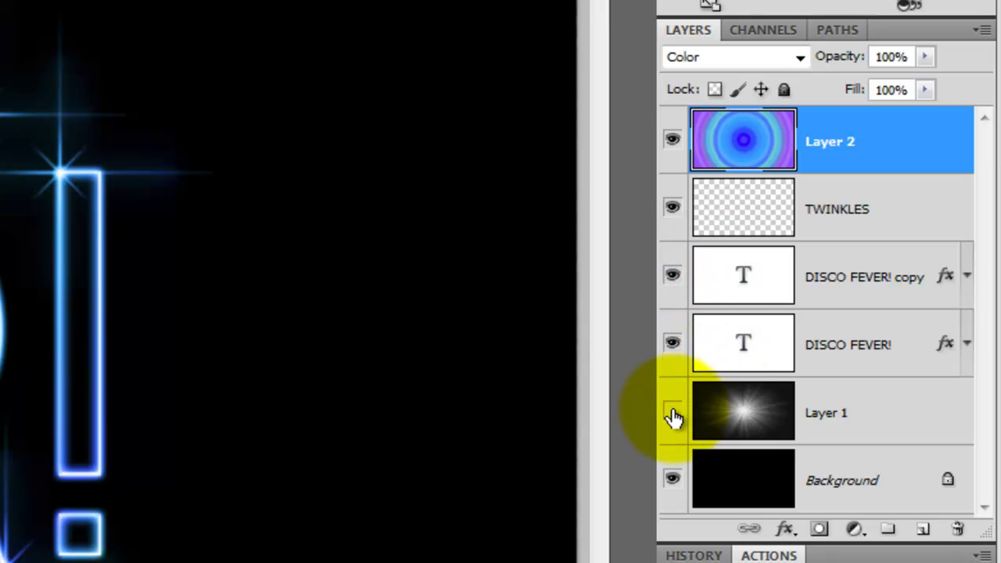
# Make starburst Layer 1 visible and select the Gradient Tool with the rainbow spectrum preset
pyautogui.click(672, 412)
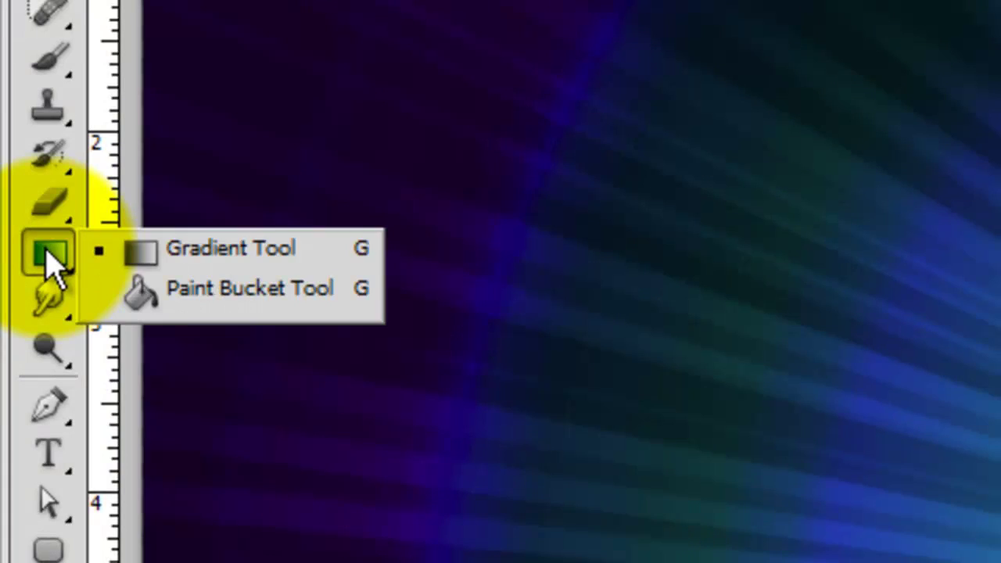
pyautogui.click(153, 248)
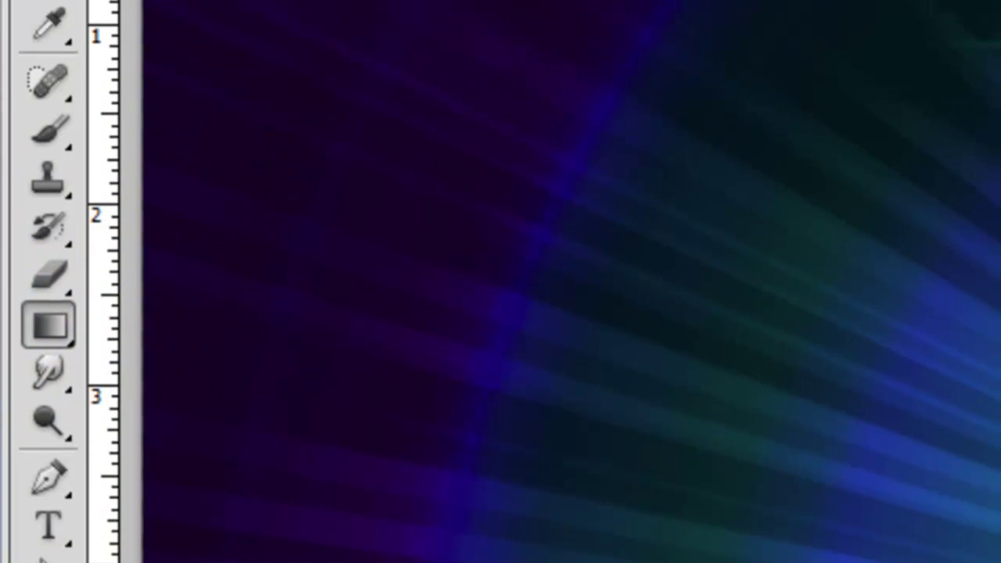
pyautogui.click(314, 0)
pyautogui.click(88, 335)
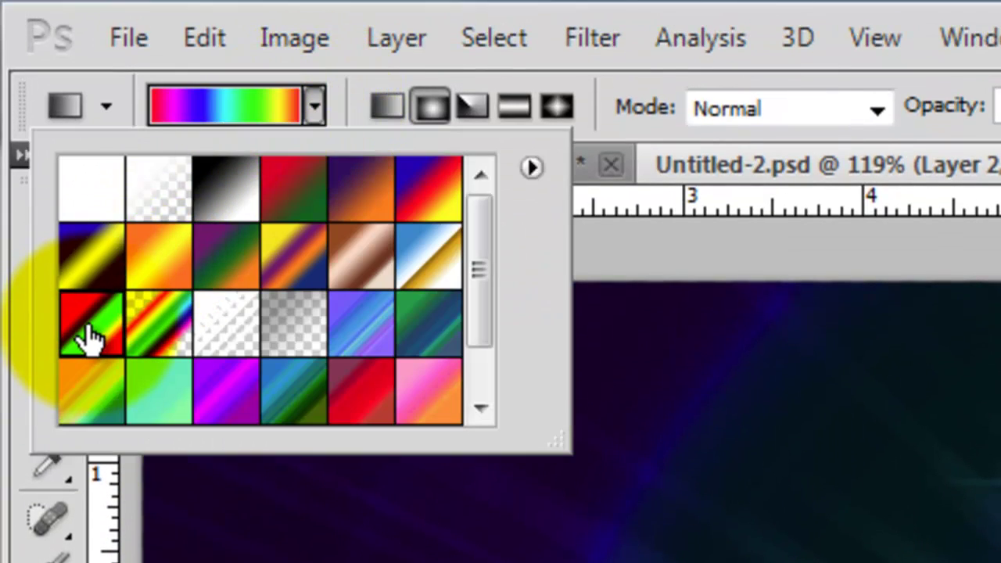